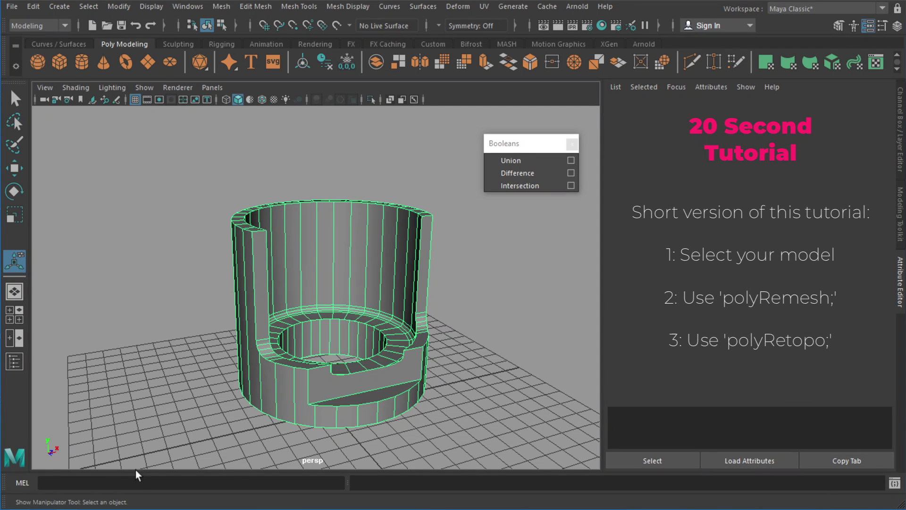
# Run polyRemesh and polyRetopo on the selected cut-out cylinder model, and inspect the retopologized mesh.
pyautogui.click(130, 481)
pyautogui.write('polyRemesh')
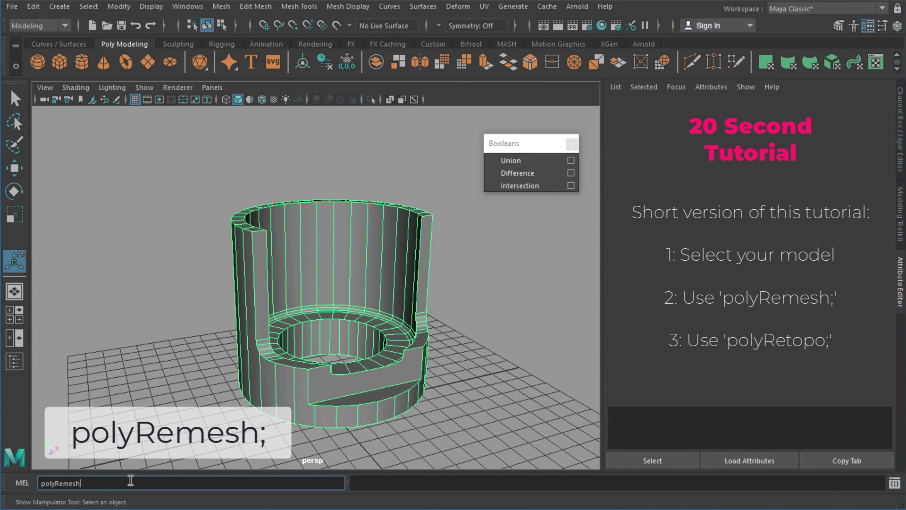
pyautogui.press('Return')
pyautogui.write('polyRetopo')
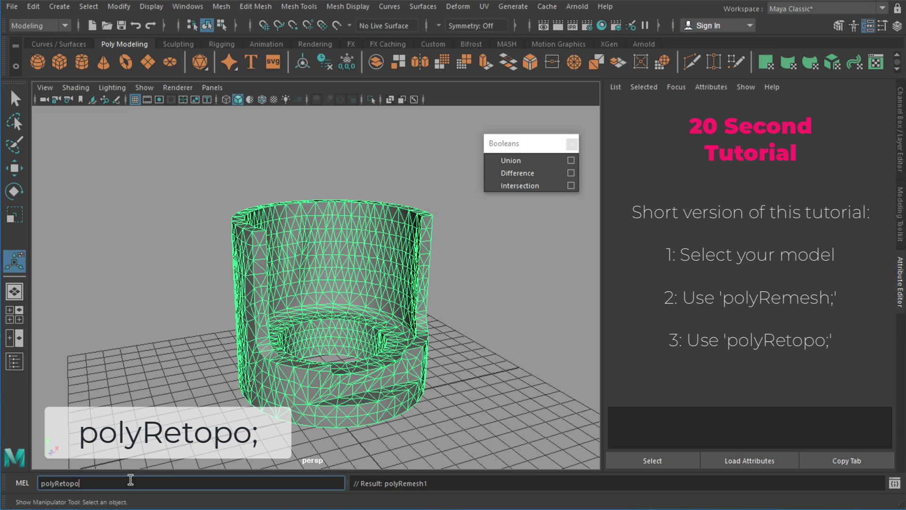
pyautogui.press('Return')
pyautogui.click(206, 353)
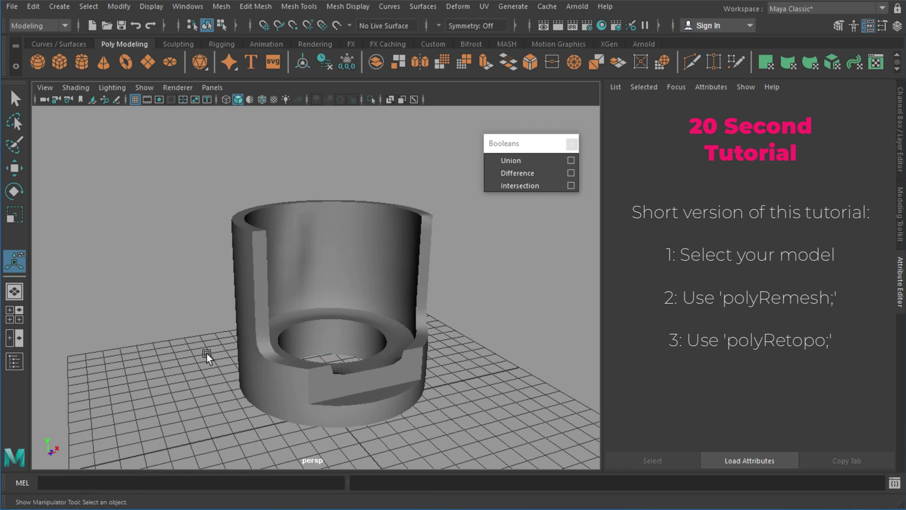
pyautogui.keyDown('alt'); pyautogui.moveTo(348, 338); pyautogui.dragTo(326, 320); pyautogui.keyUp('alt')
pyautogui.click(303, 319)
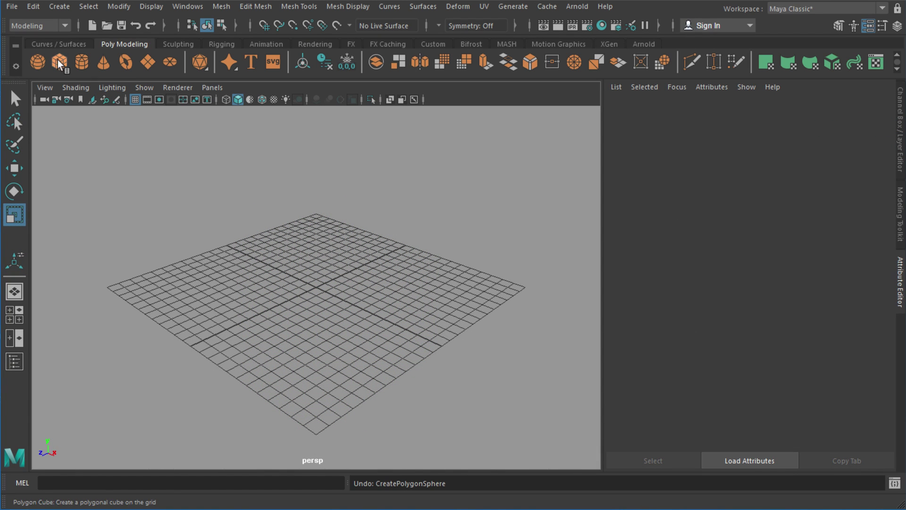
# Create a polygon cube, scale it up into a large block and raise it onto the grid.
pyautogui.click(59, 62)
pyautogui.moveTo(316, 289); pyautogui.dragTo(451, 275)
pyautogui.press('w')
pyautogui.moveTo(316, 231); pyautogui.dragTo(361, 163)
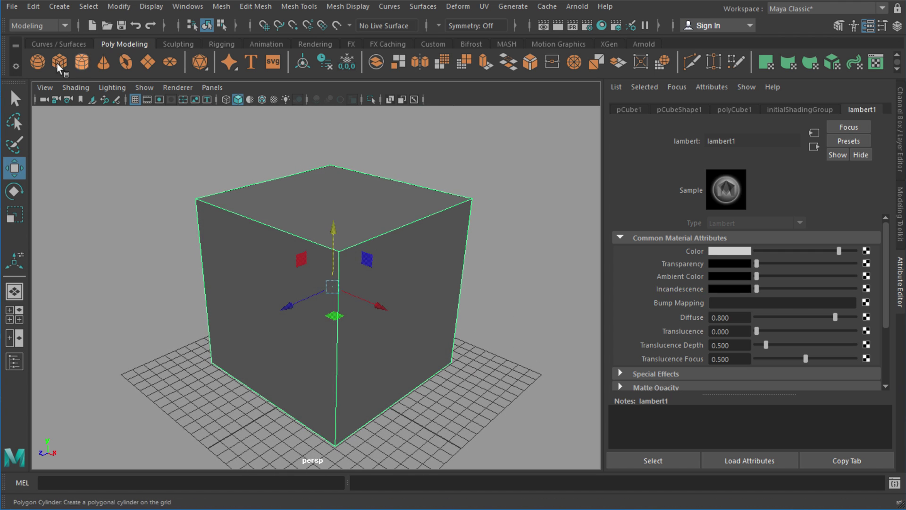
# Create a second, smaller cube and position it low in the large block so that it protrudes from the front face.
pyautogui.click(59, 62)
pyautogui.moveTo(289, 395); pyautogui.dragTo(198, 451)
pyautogui.press('r')
pyautogui.moveTo(251, 377); pyautogui.dragTo(320, 365)
pyautogui.press('w')
pyautogui.moveTo(223, 372); pyautogui.dragTo(251, 355)
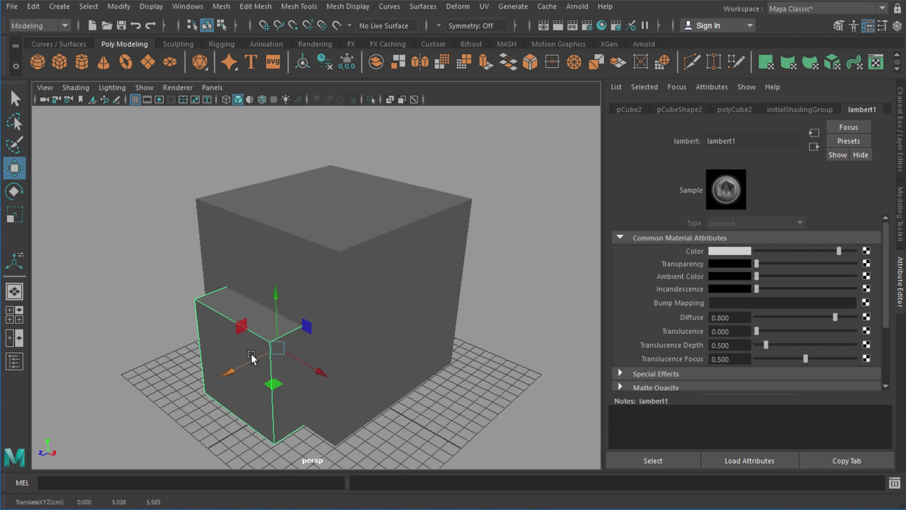
pyautogui.moveTo(276, 291); pyautogui.dragTo(283, 336)
pyautogui.keyDown('alt'); pyautogui.moveTo(297, 326); pyautogui.dragTo(212, 286); pyautogui.keyUp('alt')
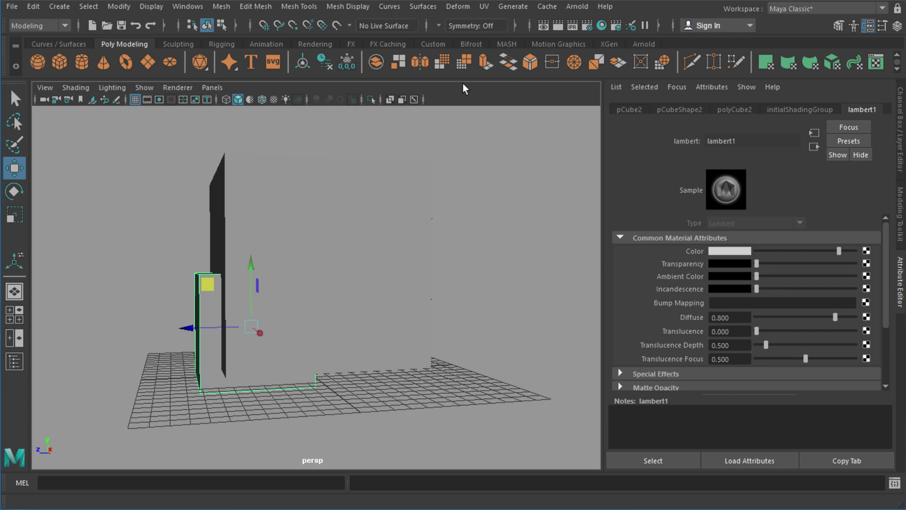
# Bevel the small front block with several segments to round its edges.
pyautogui.click(530, 61)
pyautogui.keyDown('alt'); pyautogui.moveTo(299, 213); pyautogui.dragTo(562, 226); pyautogui.keyUp('alt')
pyautogui.moveTo(818, 218); pyautogui.dragTo(792, 232)
pyautogui.keyDown('alt'); pyautogui.moveTo(523, 290); pyautogui.dragTo(452, 284); pyautogui.keyUp('alt')
pyautogui.click(211, 300)
pyautogui.keyDown('alt'); pyautogui.moveTo(220, 301); pyautogui.dragTo(295, 301); pyautogui.keyUp('alt')
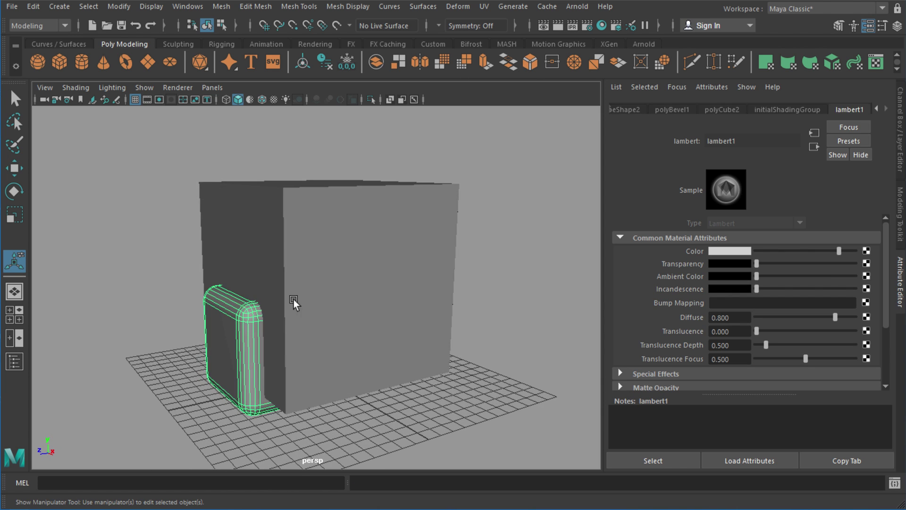
# Bevel the large block's upper front edge with a fraction of 0.236 and 4 segments, and return to object mode.
pyautogui.click(331, 234)
pyautogui.keyDown('alt'); pyautogui.moveTo(332, 234); pyautogui.dragTo(367, 263); pyautogui.keyUp('alt')
pyautogui.moveTo(253, 200); pyautogui.dragTo(253, 163, button='right')
pyautogui.click(245, 222)
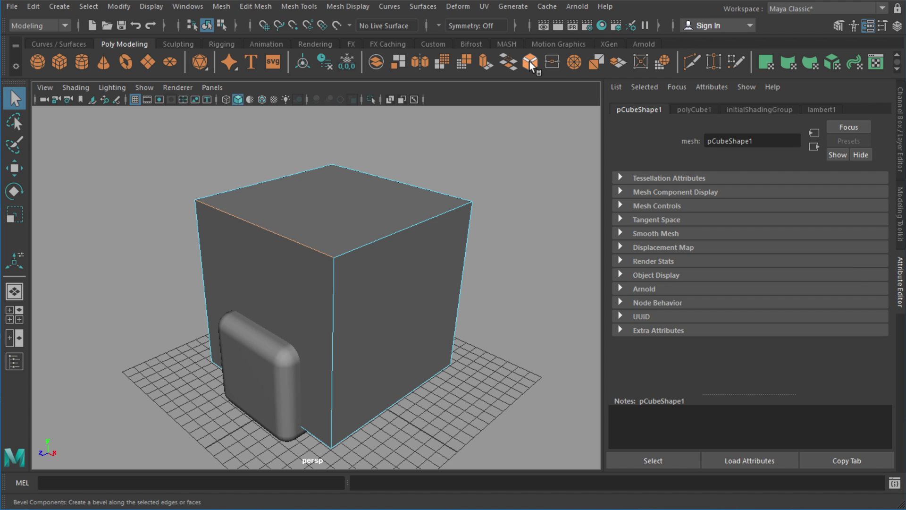
pyautogui.click(530, 62)
pyautogui.moveTo(817, 217); pyautogui.dragTo(785, 218)
pyautogui.moveTo(757, 232); pyautogui.dragTo(794, 233)
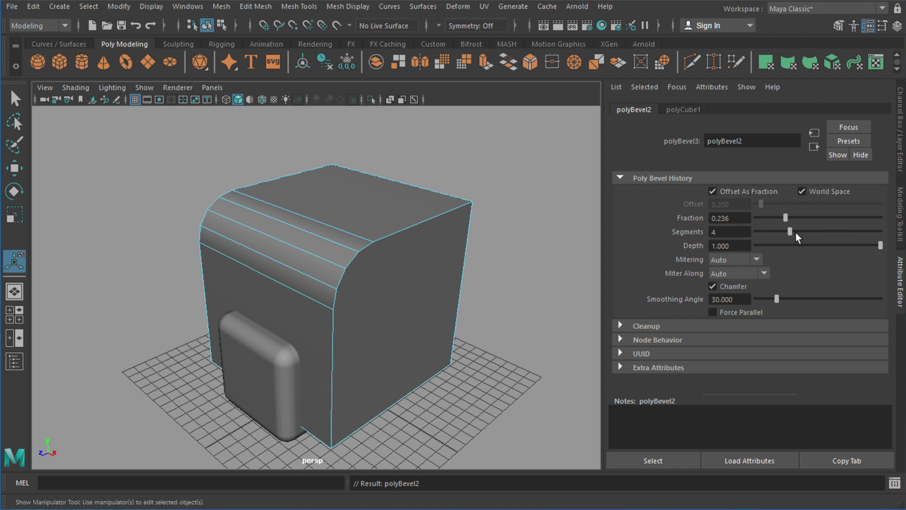
pyautogui.keyDown('alt'); pyautogui.moveTo(537, 264); pyautogui.dragTo(439, 255); pyautogui.keyUp('alt')
pyautogui.moveTo(339, 219); pyautogui.dragTo(391, 191, button='right')
# Create a polygon cylinder and move it up to the large block's upper back edge.
pyautogui.click(81, 62)
pyautogui.press('w')
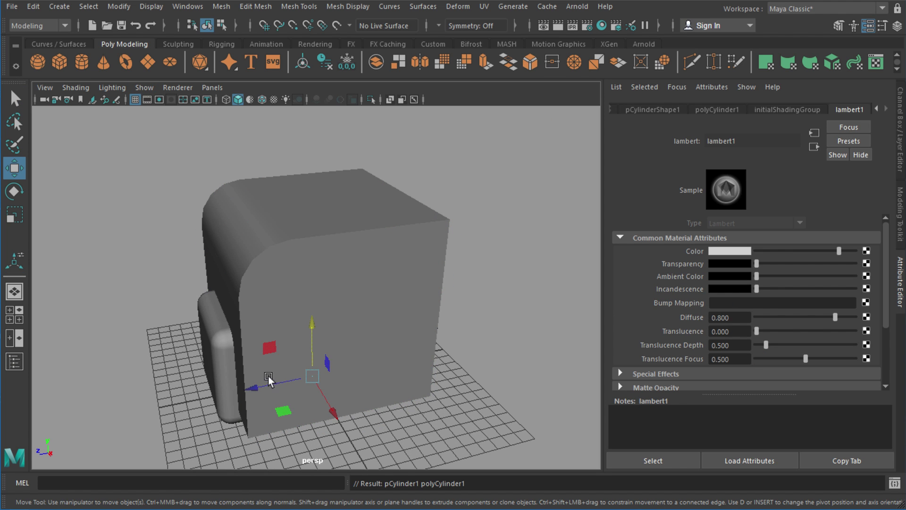
pyautogui.moveTo(271, 350); pyautogui.dragTo(373, 147)
pyautogui.keyDown('alt'); pyautogui.moveTo(412, 179); pyautogui.dragTo(366, 196); pyautogui.keyUp('alt')
# Rotate the cylinder 90 degrees about Z and scale it to about 3.13 × 4.17 × 3.13 along the upper back edge.
pyautogui.press('e')
pyautogui.press('r')
pyautogui.moveTo(319, 232); pyautogui.dragTo(361, 234)
pyautogui.keyDown('alt'); pyautogui.moveTo(355, 234); pyautogui.dragTo(360, 206); pyautogui.keyUp('alt')
pyautogui.press('w')
pyautogui.press('r')
pyautogui.moveTo(356, 173); pyautogui.dragTo(334, 161)
pyautogui.press('w')
pyautogui.keyDown('alt'); pyautogui.moveTo(311, 215); pyautogui.dragTo(412, 208); pyautogui.keyUp('alt')
# Create a second polygon cylinder, enlarge it and place it upright at the lower back of the large block.
pyautogui.click(82, 63)
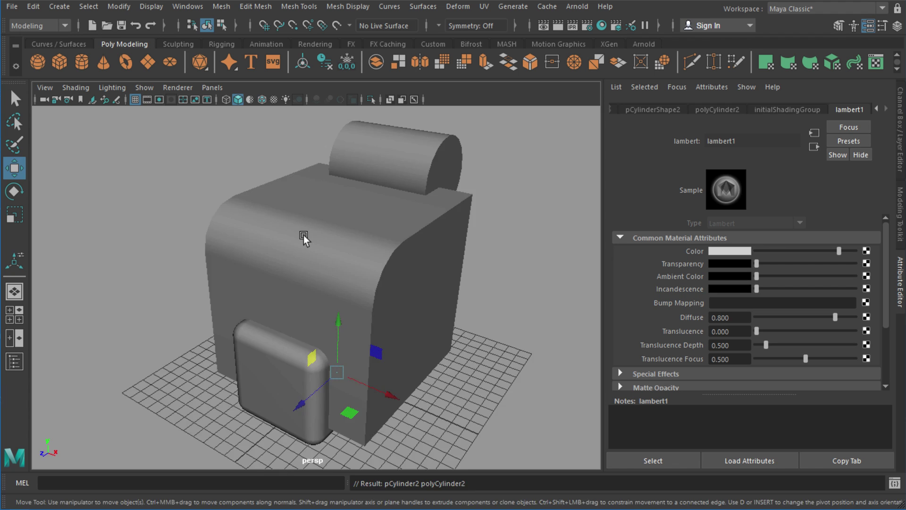
pyautogui.keyDown('alt'); pyautogui.moveTo(303, 239); pyautogui.dragTo(241, 208); pyautogui.keyUp('alt')
pyautogui.moveTo(246, 321); pyautogui.dragTo(394, 296)
pyautogui.press('r')
pyautogui.press('w')
# Tear off the Booleans options as a floating window and subtract the rounded front block from the large block with Difference.
pyautogui.click(319, 259)
pyautogui.keyDown('shift'); pyautogui.click(264, 325); pyautogui.keyUp('shift')
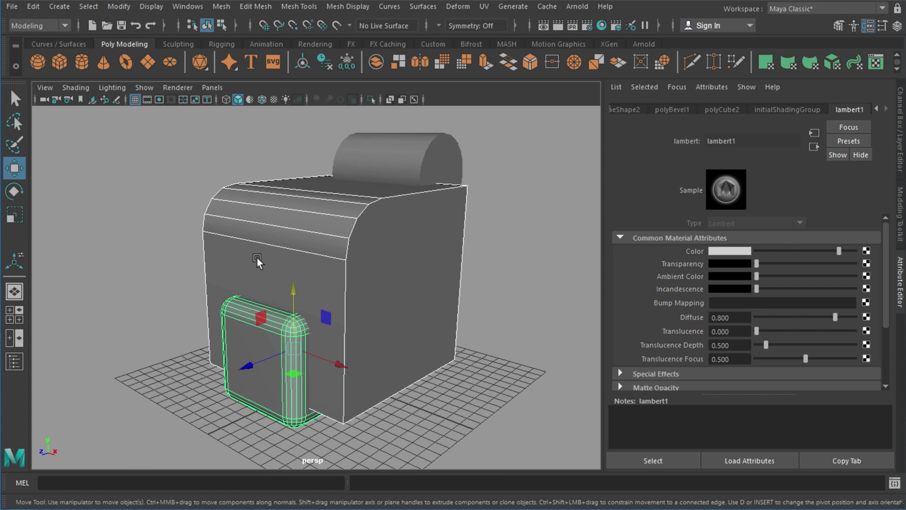
pyautogui.click(221, 7)
pyautogui.moveTo(238, 38)
pyautogui.click(359, 39)
pyautogui.moveTo(359, 40); pyautogui.dragTo(519, 141)
pyautogui.click(520, 175)
# Subtract the upper back cylinder and the lower back cylinder from the block with Boolean Difference.
pyautogui.keyDown('shift'); pyautogui.click(406, 166); pyautogui.keyUp('shift')
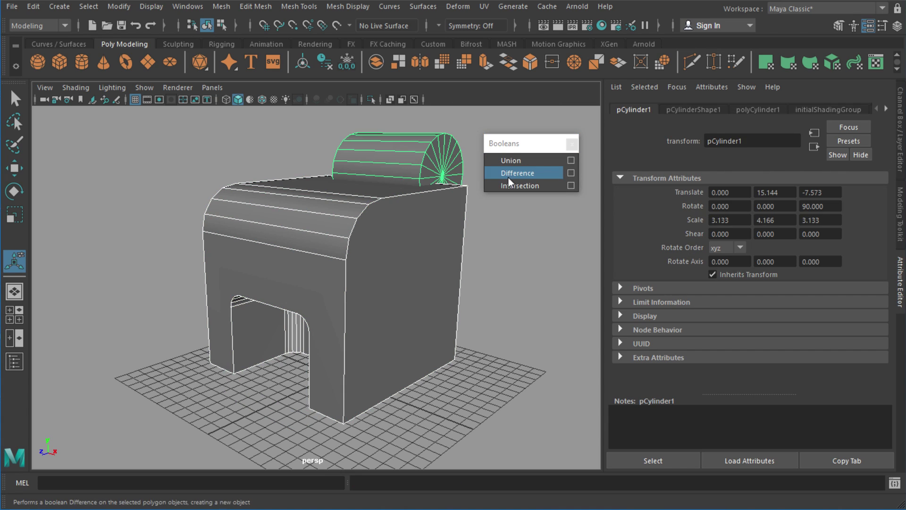
pyautogui.click(510, 174)
pyautogui.keyDown('alt'); pyautogui.moveTo(482, 241); pyautogui.dragTo(340, 306); pyautogui.keyUp('alt')
pyautogui.keyDown('shift'); pyautogui.click(341, 307); pyautogui.keyUp('shift')
pyautogui.click(517, 173)
pyautogui.click(491, 292)
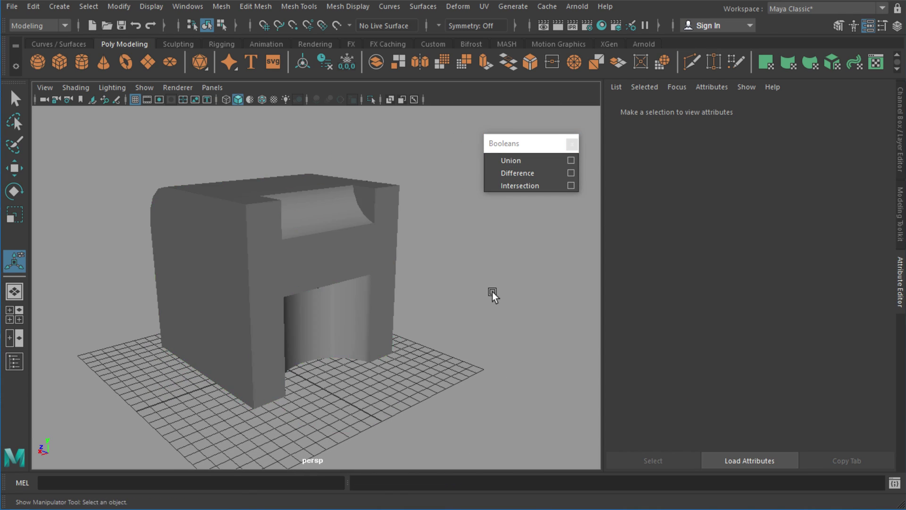
pyautogui.keyDown('alt'); pyautogui.moveTo(492, 291); pyautogui.dragTo(344, 278); pyautogui.keyUp('alt')
pyautogui.press('4')
pyautogui.press('5')
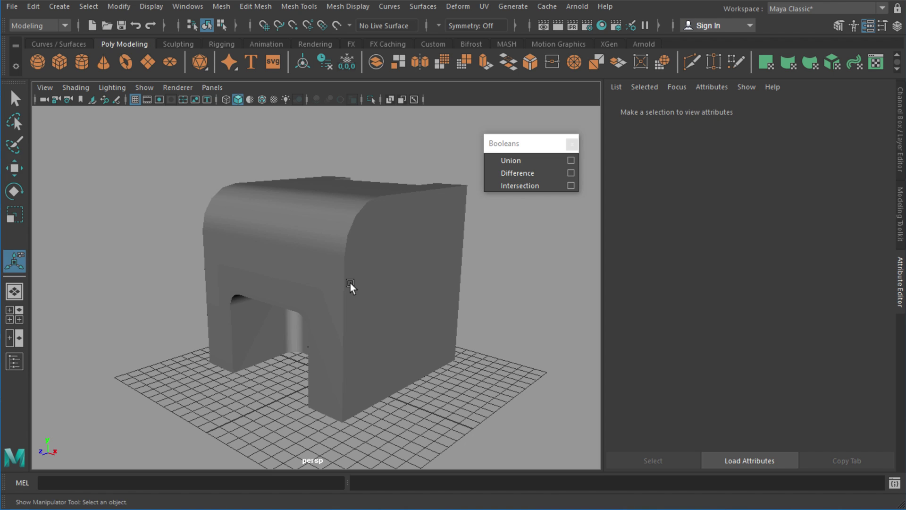
# Select the boolean block and run the MEL command polyRemesh; on it.
pyautogui.press('w')
pyautogui.click(362, 282)
pyautogui.click(99, 481)
pyautogui.write('poly')
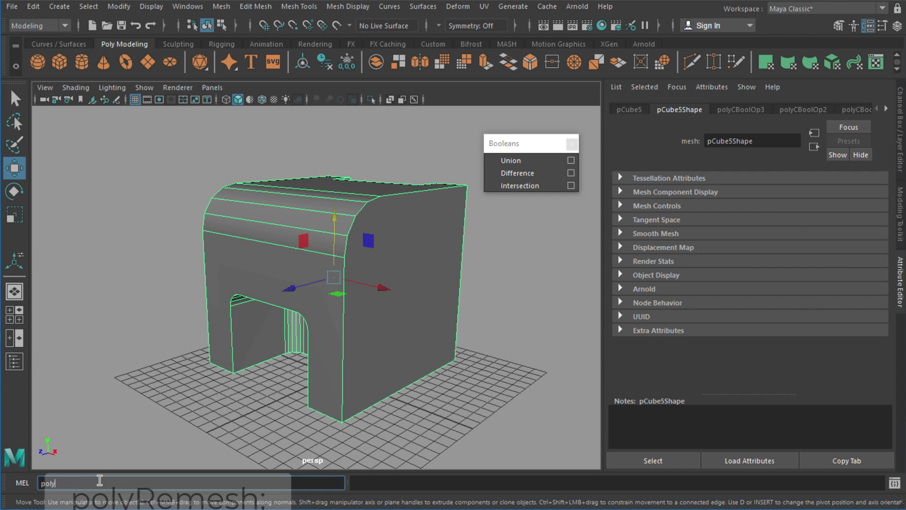
pyautogui.write('Remesh;')
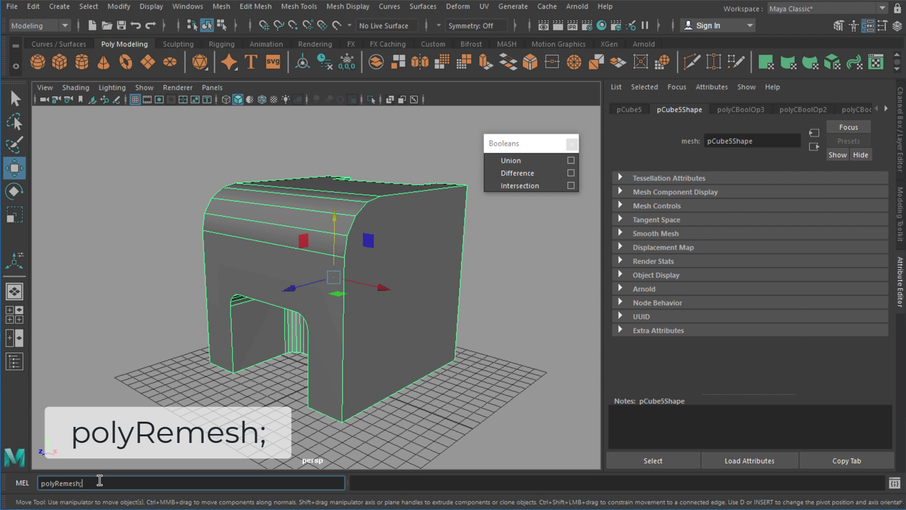
pyautogui.press('Return')
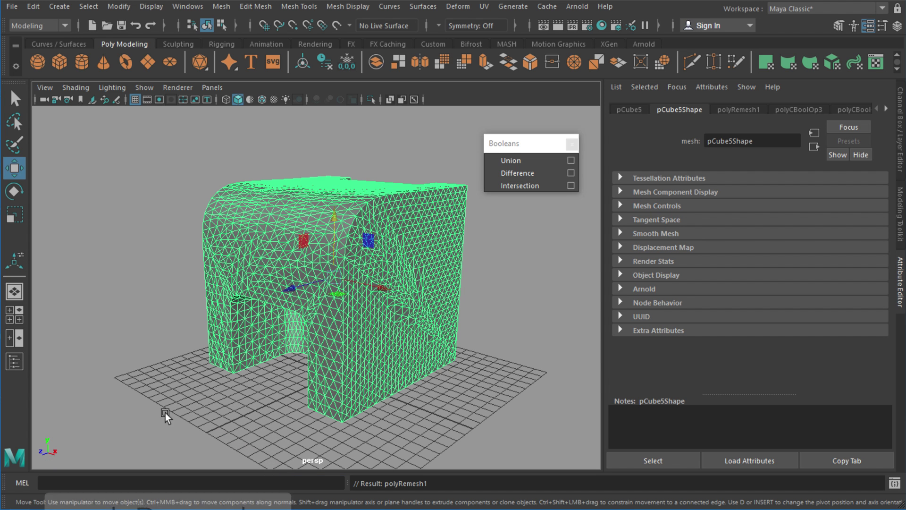
pyautogui.moveTo(337, 276)
pyautogui.keyDown('alt'); pyautogui.mouseDown()
pyautogui.moveTo(245, 293)
pyautogui.moveTo(189, 283)
pyautogui.moveTo(131, 253)
pyautogui.moveTo(162, 269)
pyautogui.moveTo(340, 270)
pyautogui.mouseUp(); pyautogui.keyUp('alt')
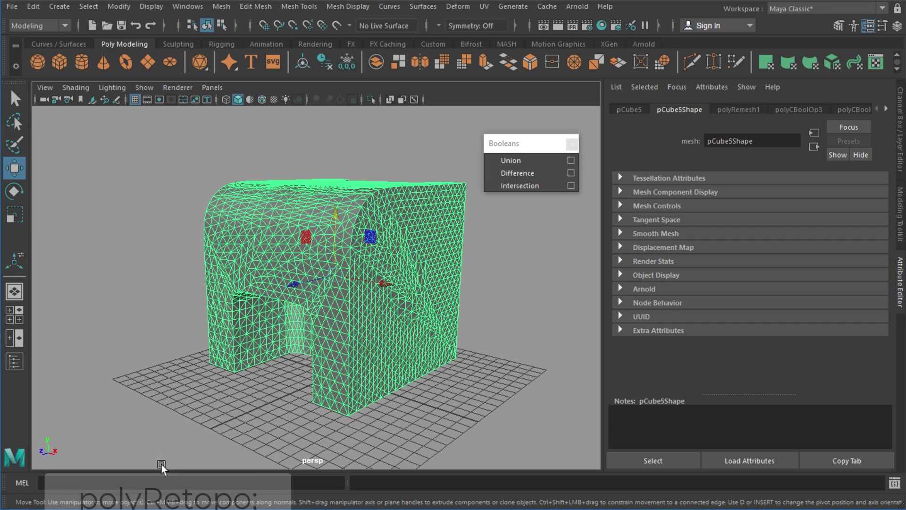
# Run the MEL command polyRetopo; on the remeshed block.
pyautogui.click(147, 481)
pyautogui.write('polyRetopo;')
pyautogui.press('Return')
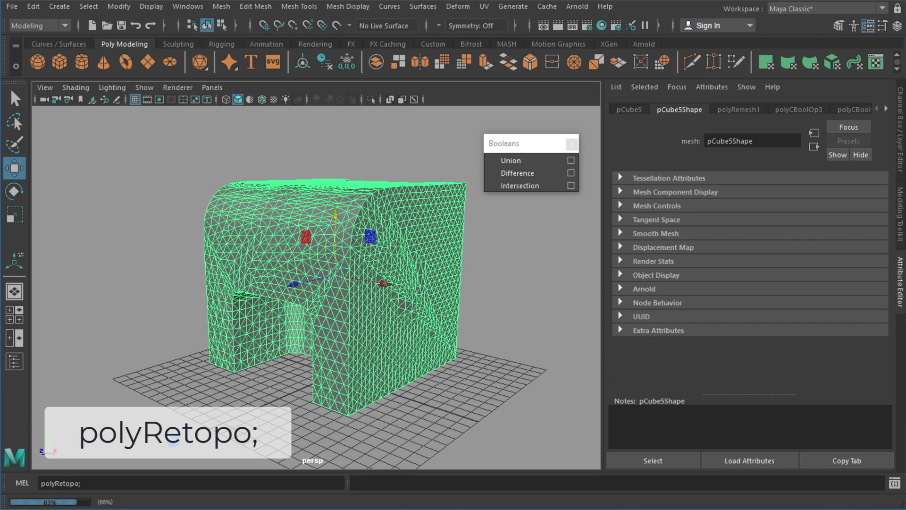
pyautogui.keyDown('alt'); pyautogui.moveTo(311, 294); pyautogui.dragTo(335, 278); pyautogui.keyUp('alt')
# Set the polyRetopo1 target face count to 960 and inspect the rebuilt mesh.
pyautogui.click(724, 111)
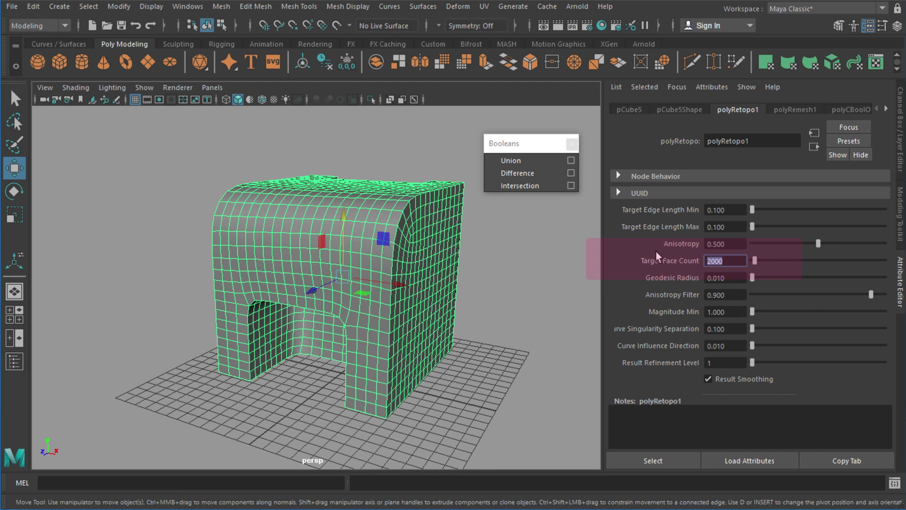
pyautogui.write('960')
pyautogui.press('Return')
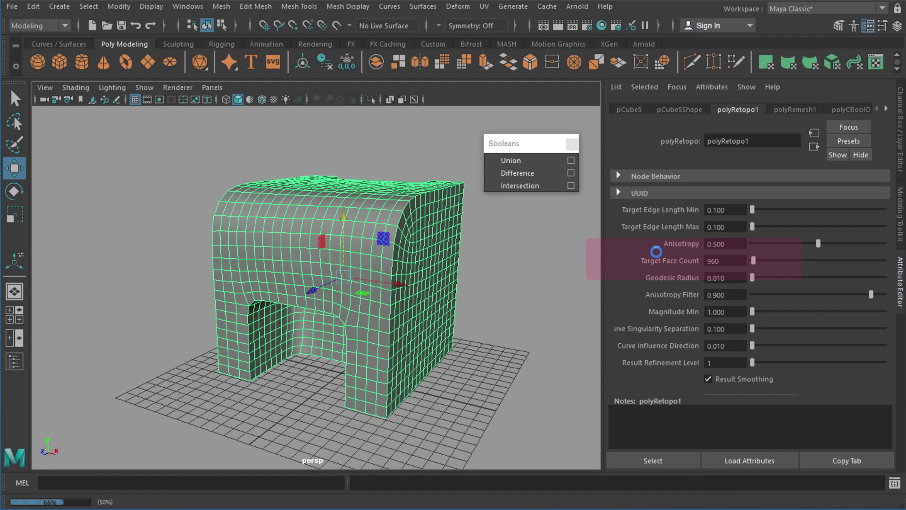
pyautogui.click(508, 288)
pyautogui.keyDown('alt'); pyautogui.moveTo(409, 279); pyautogui.dragTo(416, 228); pyautogui.keyUp('alt')
# Set the polyRetopo1 target face count to 480 and inspect the rebuilt mesh.
pyautogui.click(452, 252)
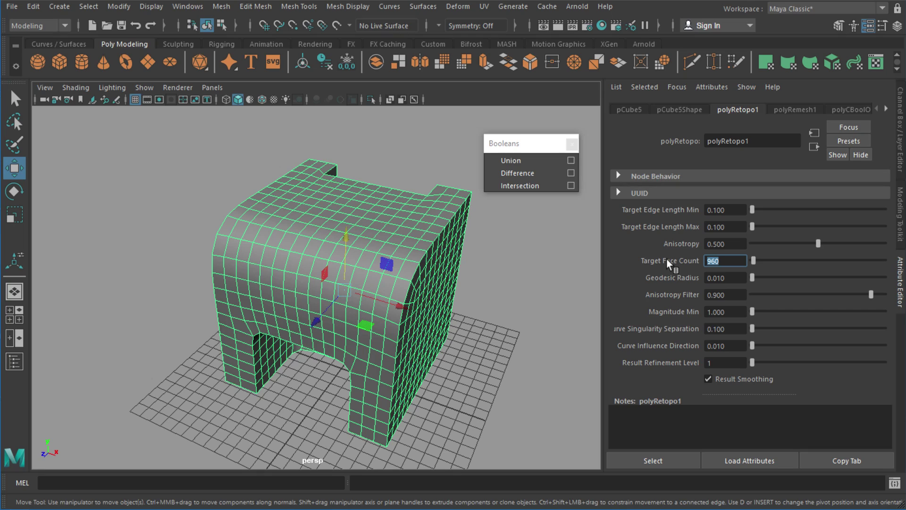
pyautogui.write('480')
pyautogui.press('Return')
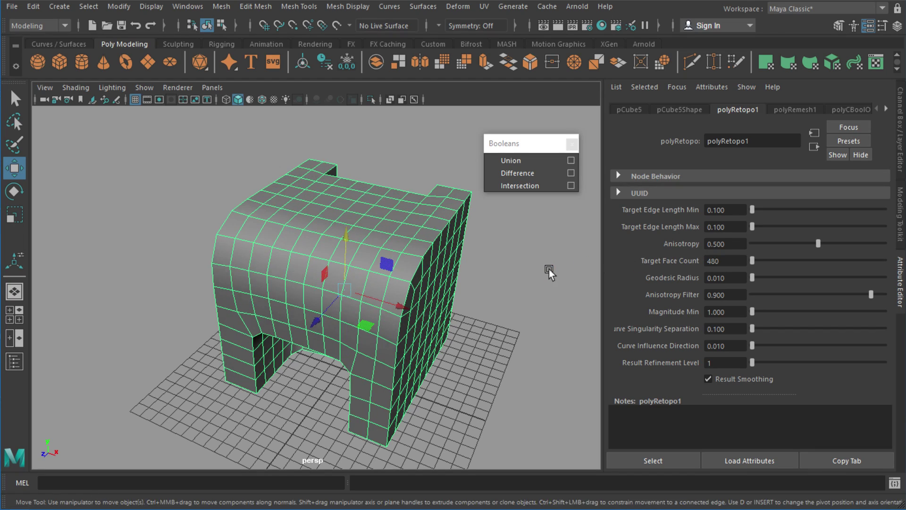
pyautogui.keyDown('alt'); pyautogui.moveTo(548, 269); pyautogui.dragTo(472, 267); pyautogui.keyUp('alt')
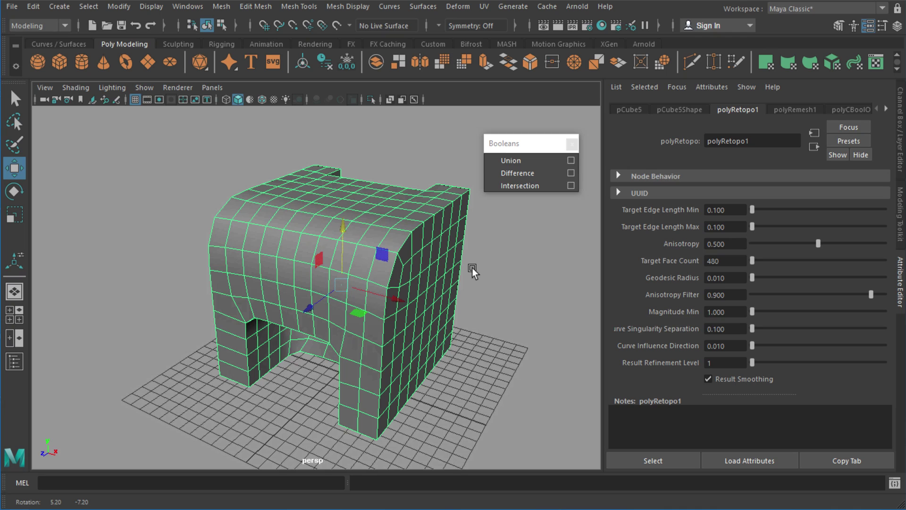
pyautogui.keyDown('alt'); pyautogui.moveTo(471, 267); pyautogui.dragTo(470, 265); pyautogui.keyUp('alt')
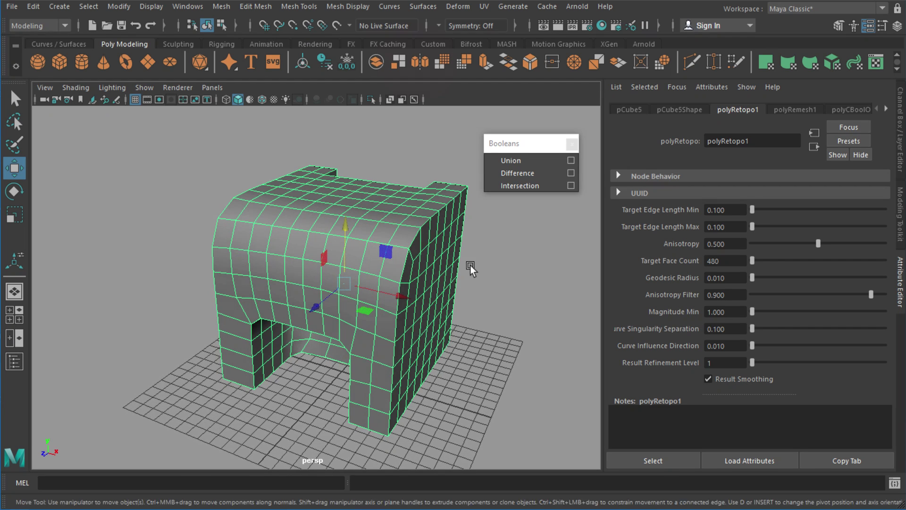
# Mirror the retopologized block across the world X axis with merged border vertices, and delete the redundant edges along its centre.
pyautogui.click(325, 63)
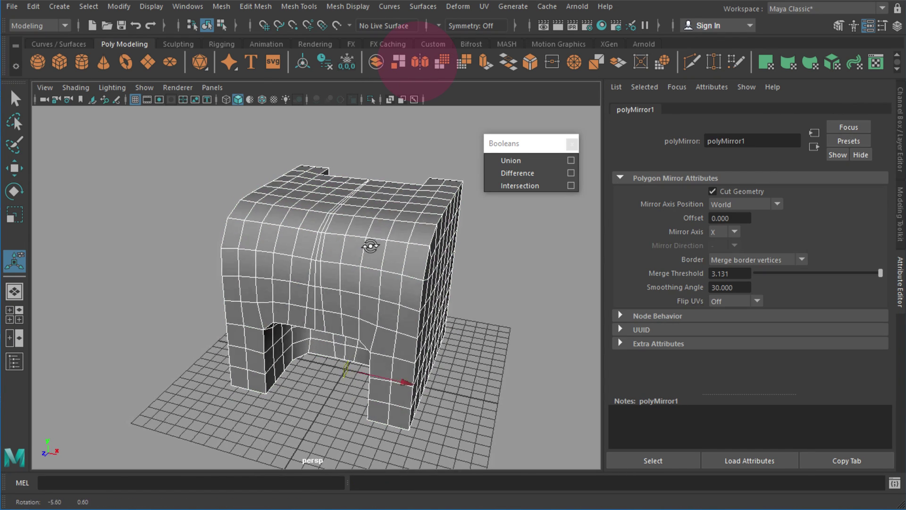
pyautogui.keyDown('alt'); pyautogui.moveTo(370, 246); pyautogui.dragTo(375, 227); pyautogui.keyUp('alt')
pyautogui.moveTo(344, 198); pyautogui.dragTo(343, 166, button='right')
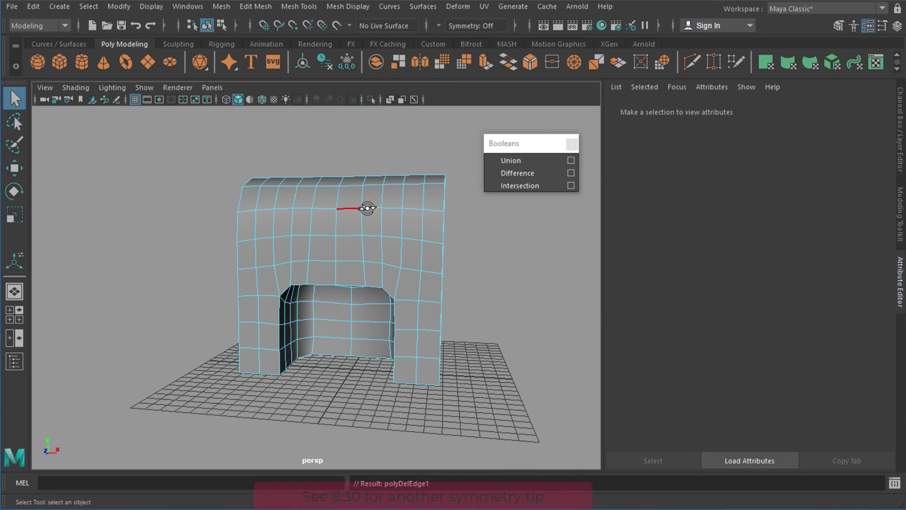
pyautogui.keyDown('alt'); pyautogui.moveTo(366, 204); pyautogui.dragTo(475, 253); pyautogui.keyUp('alt')
pyautogui.moveTo(378, 219); pyautogui.dragTo(431, 280, button='right')
pyautogui.keyDown('alt'); pyautogui.moveTo(431, 280); pyautogui.dragTo(384, 275); pyautogui.keyUp('alt')
pyautogui.click(388, 272)
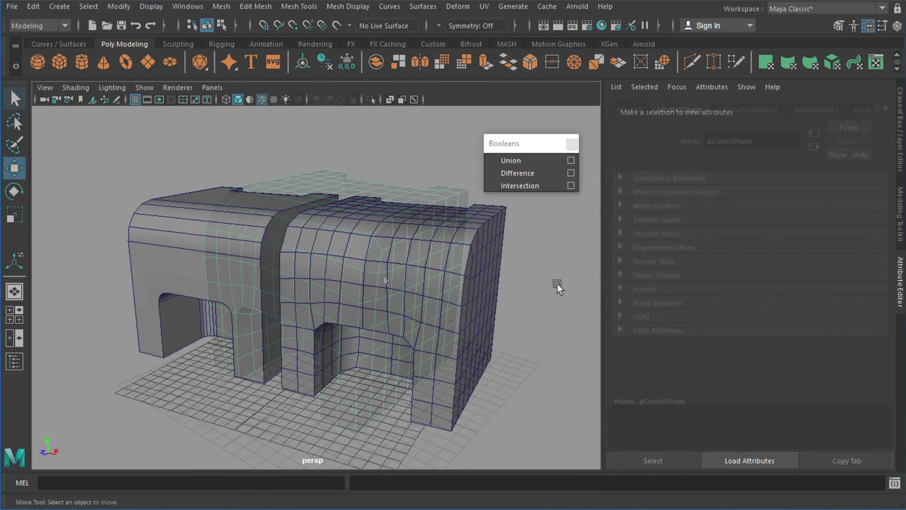
pyautogui.moveTo(558, 284)
pyautogui.keyDown('alt'); pyautogui.mouseDown()
pyautogui.moveTo(415, 291)
pyautogui.moveTo(273, 278)
pyautogui.moveTo(343, 241)
pyautogui.moveTo(378, 207)
pyautogui.moveTo(544, 291)
pyautogui.moveTo(563, 289)
pyautogui.mouseUp(); pyautogui.keyUp('alt')
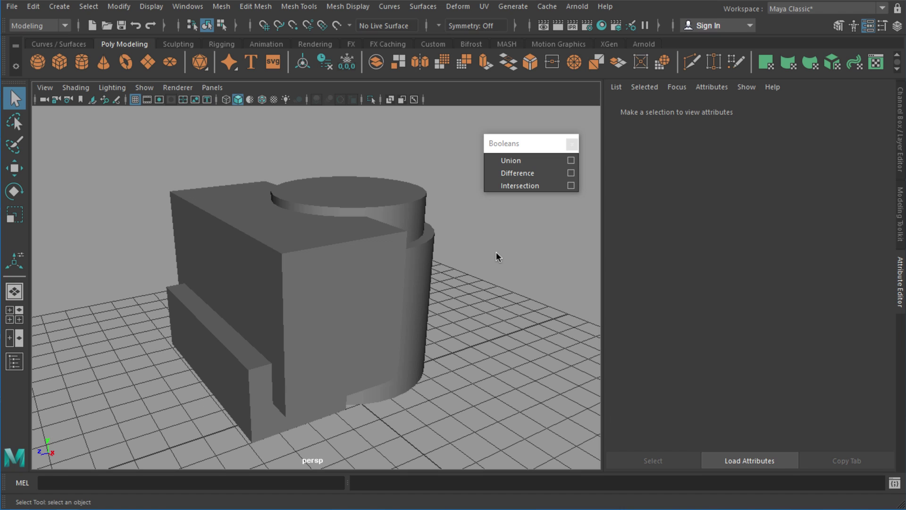
# Move the pipe away from the overlapping shapes along Z, and undo the move.
pyautogui.keyDown('alt'); pyautogui.moveTo(480, 257); pyautogui.dragTo(429, 284); pyautogui.keyUp('alt')
pyautogui.click(415, 302)
pyautogui.press('w')
pyautogui.moveTo(319, 301); pyautogui.dragTo(443, 296)
pyautogui.click(389, 317)
pyautogui.keyDown('alt'); pyautogui.moveTo(389, 317); pyautogui.dragTo(423, 309); pyautogui.keyUp('alt')
pyautogui.hotkey('ctrl', 'z')
pyautogui.hotkey('ctrl', 'z')
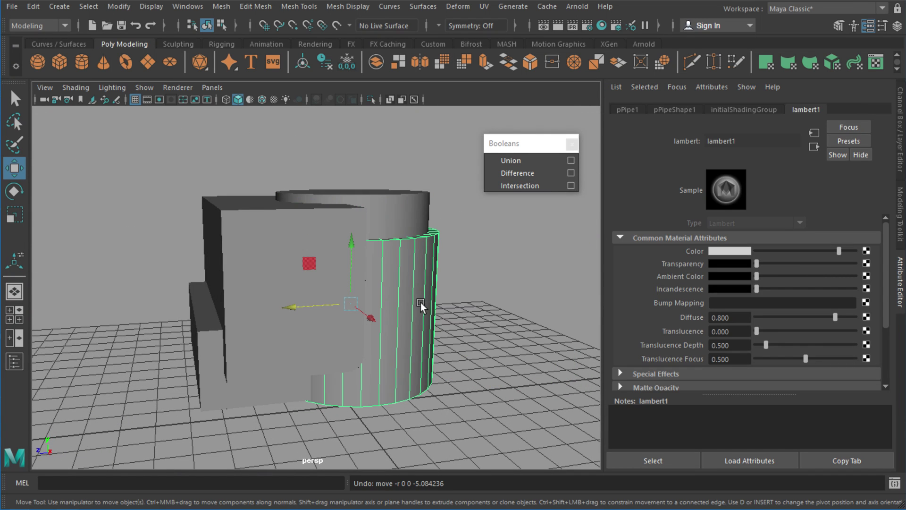
# Subtract the cylinder and the tall block from the pipe with Boolean Difference.
pyautogui.keyDown('shift'); pyautogui.click(404, 217); pyautogui.keyUp('shift')
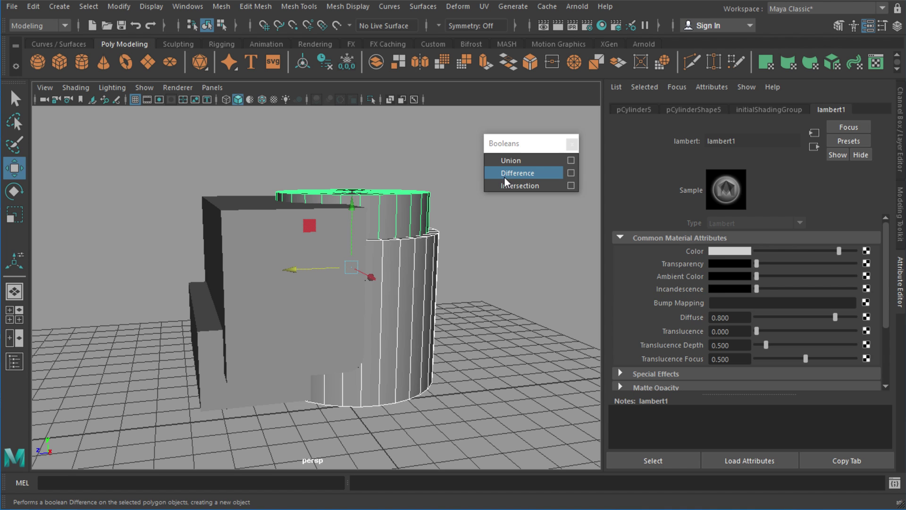
pyautogui.click(517, 172)
pyautogui.keyDown('alt'); pyautogui.moveTo(423, 269); pyautogui.dragTo(400, 307); pyautogui.keyUp('alt')
pyautogui.click(371, 276)
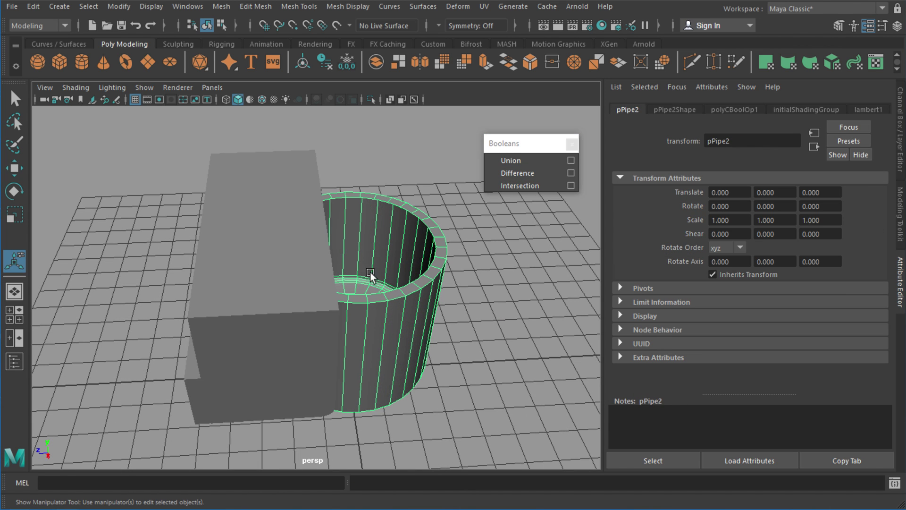
pyautogui.keyDown('shift'); pyautogui.click(311, 250); pyautogui.keyUp('shift')
pyautogui.press('g')
# Subtract the remaining low block from the pipe with Boolean Difference and check the resulting cut.
pyautogui.click(342, 257)
pyautogui.keyDown('shift'); pyautogui.click(265, 270); pyautogui.keyUp('shift')
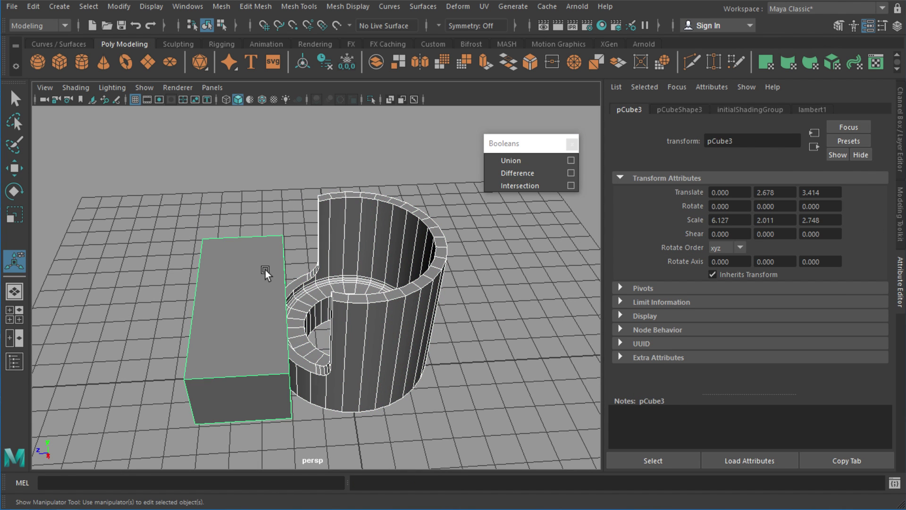
pyautogui.press('g')
pyautogui.click(467, 293)
pyautogui.keyDown('alt'); pyautogui.moveTo(316, 310); pyautogui.dragTo(363, 287); pyautogui.keyUp('alt')
pyautogui.click(294, 286)
pyautogui.keyDown('alt'); pyautogui.moveTo(294, 286); pyautogui.dragTo(238, 265); pyautogui.keyUp('alt')
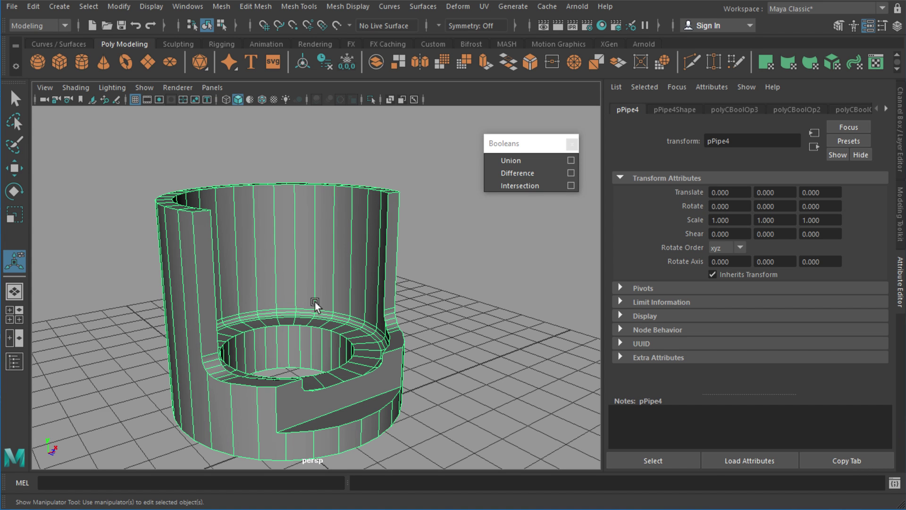
pyautogui.keyDown('alt'); pyautogui.moveTo(315, 304); pyautogui.dragTo(293, 271); pyautogui.keyUp('alt')
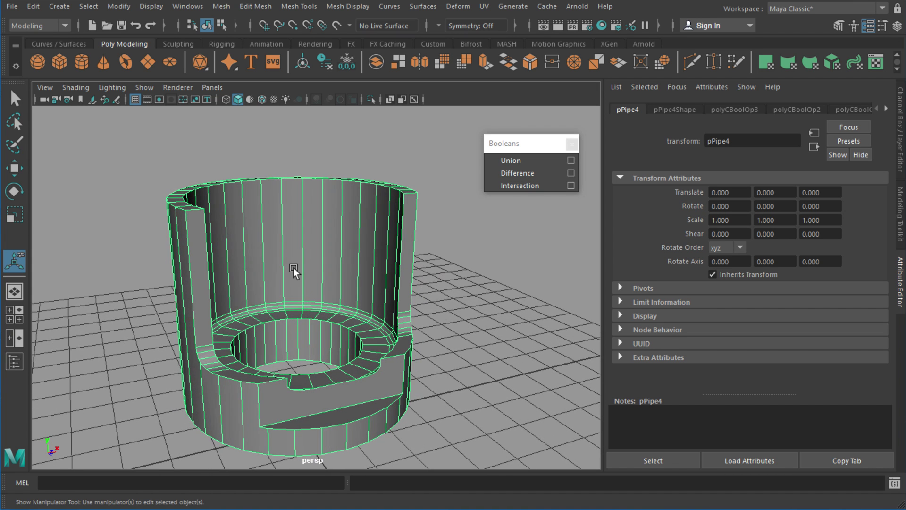
# Delete the pipe's construction history and remesh it with the MEL command polyRemesh;.
pyautogui.click(325, 66)
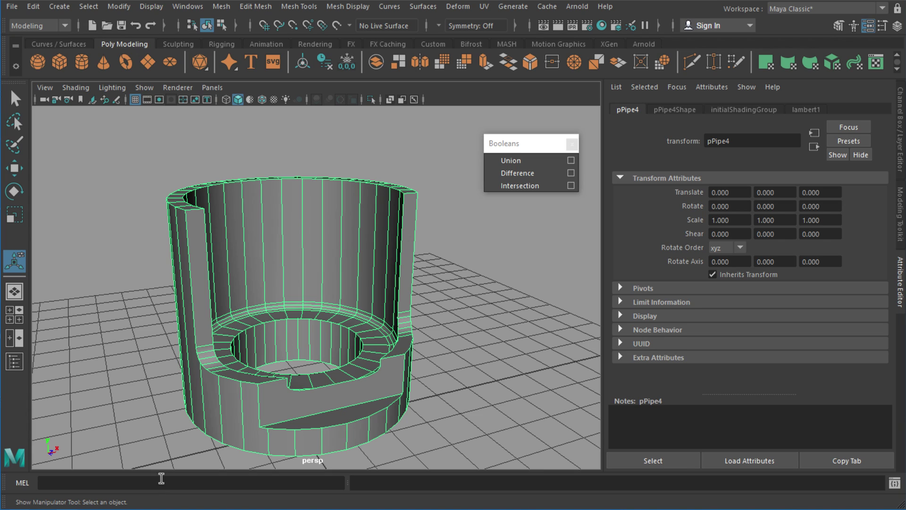
pyautogui.click(160, 482)
pyautogui.write('polyRemesh;')
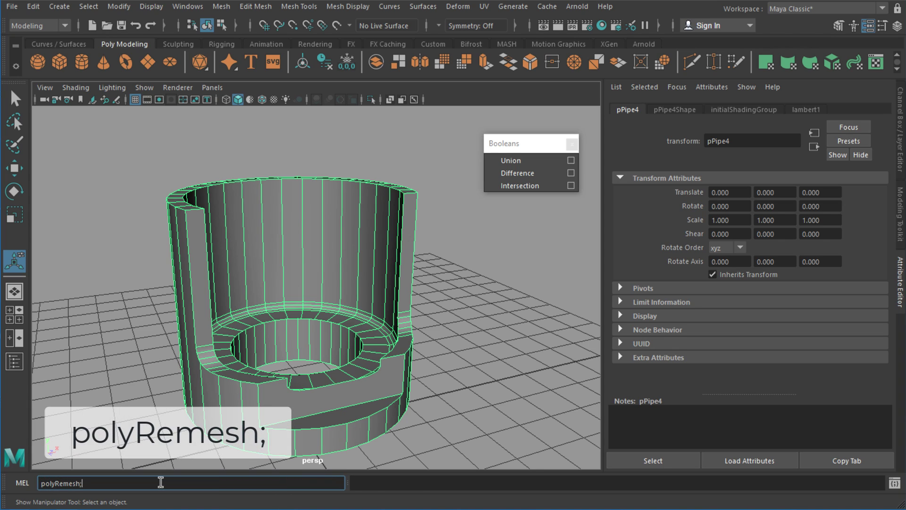
pyautogui.press('Return')
pyautogui.moveTo(367, 304)
pyautogui.keyDown('alt'); pyautogui.mouseDown()
pyautogui.moveTo(376, 303)
pyautogui.moveTo(317, 304)
pyautogui.moveTo(380, 306)
pyautogui.mouseUp(); pyautogui.keyUp('alt')
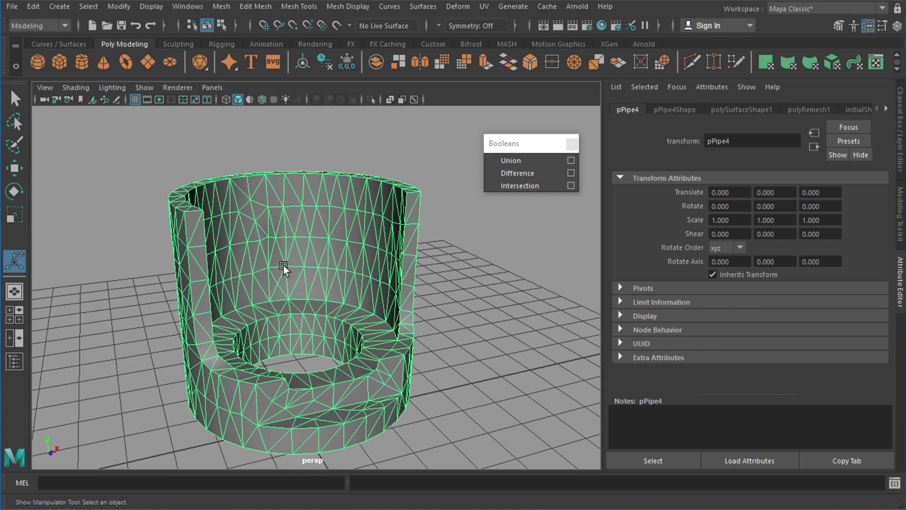
pyautogui.keyDown('alt'); pyautogui.moveTo(296, 229); pyautogui.dragTo(387, 291); pyautogui.keyUp('alt')
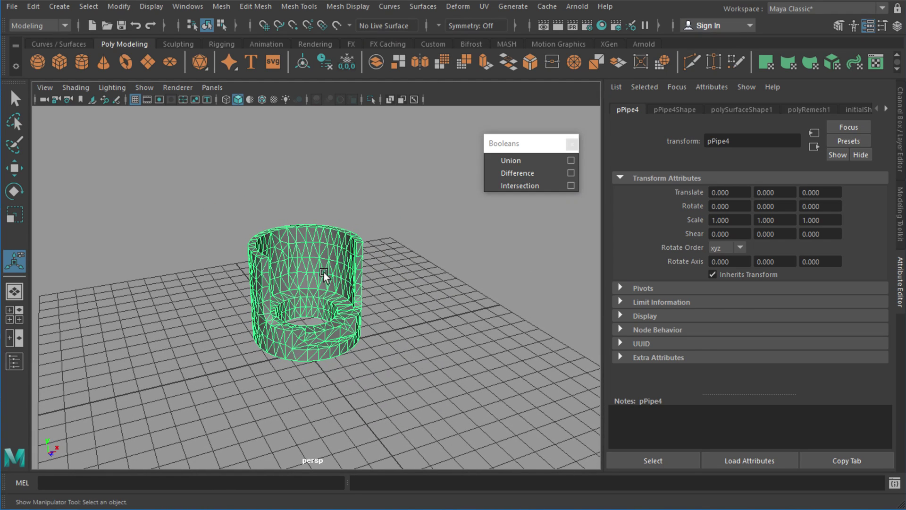
# Lower polyRemesh1's Refine Threshold to 0.718 and inspect the triangles around the rounded cutout.
pyautogui.click(808, 111)
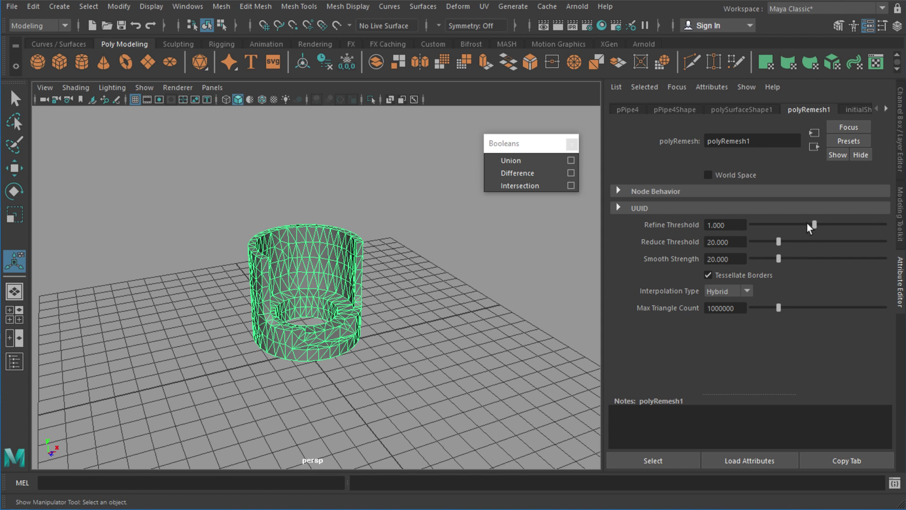
pyautogui.moveTo(813, 224); pyautogui.dragTo(794, 226)
pyautogui.scroll(5, 321, 300)
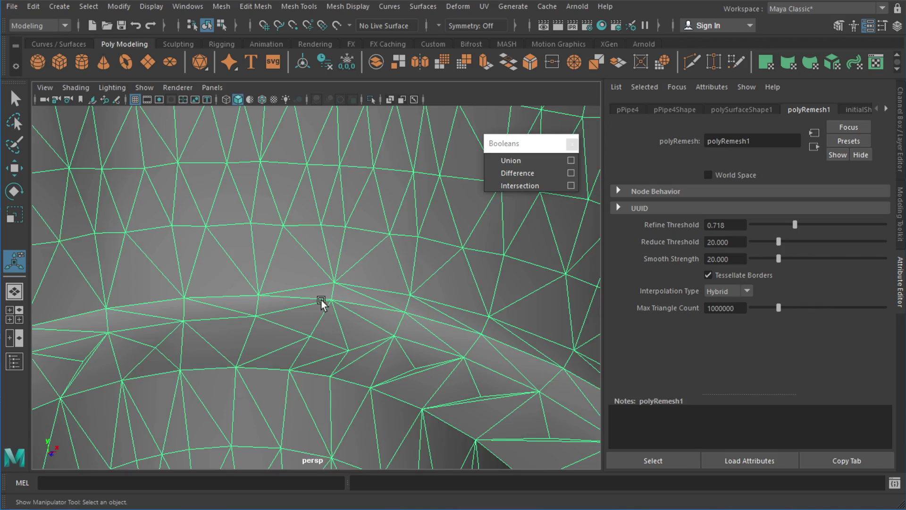
pyautogui.keyDown('alt'); pyautogui.moveTo(321, 299); pyautogui.dragTo(321, 360); pyautogui.keyUp('alt')
pyautogui.keyDown('alt'); pyautogui.moveTo(322, 361); pyautogui.dragTo(474, 165, button='middle'); pyautogui.keyUp('alt')
pyautogui.keyDown('alt'); pyautogui.moveTo(325, 363); pyautogui.dragTo(353, 292); pyautogui.keyUp('alt')
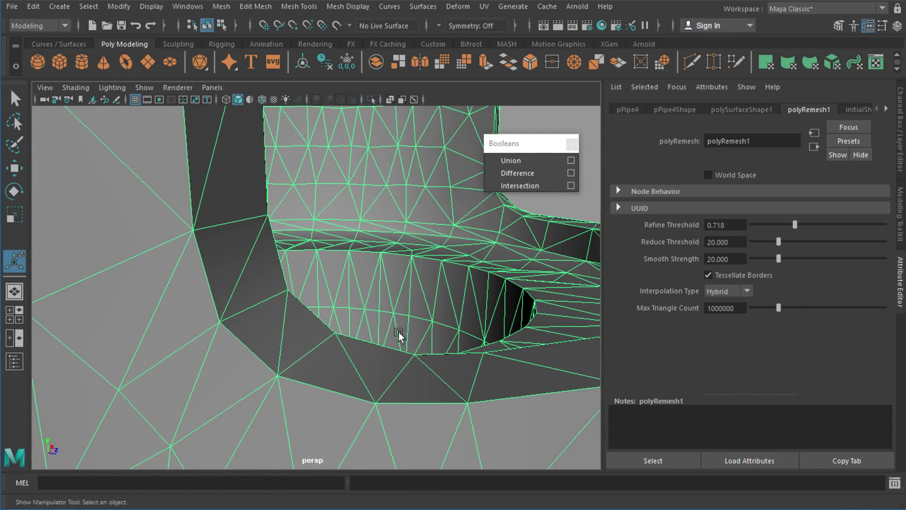
# Lower polyRemesh1's Refine Threshold further, through 0.591 to 0.5, for a denser mesh over the whole pipe.
pyautogui.moveTo(802, 224)
pyautogui.mouseDown()
pyautogui.moveTo(825, 225)
pyautogui.moveTo(785, 225)
pyautogui.mouseUp()
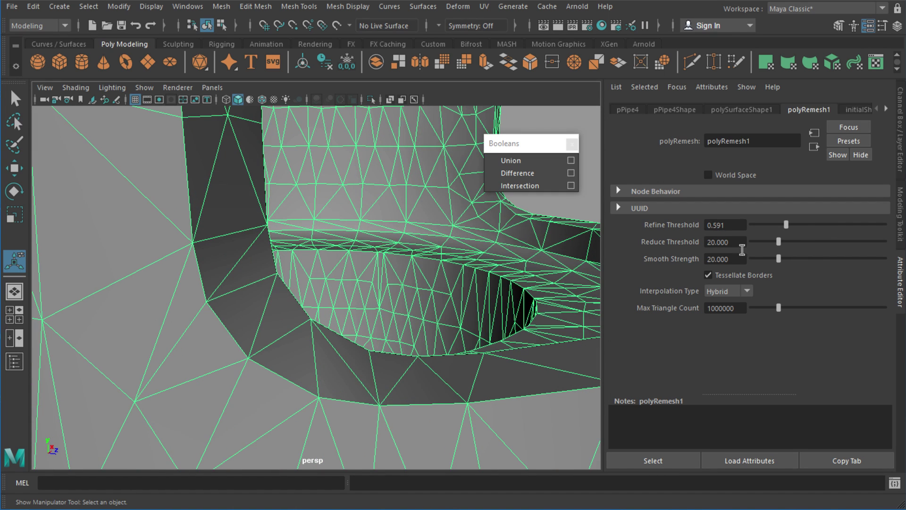
pyautogui.press('f')
pyautogui.scroll(-5, 477, 300)
pyautogui.keyDown('alt'); pyautogui.moveTo(475, 301); pyautogui.dragTo(360, 297); pyautogui.keyUp('alt')
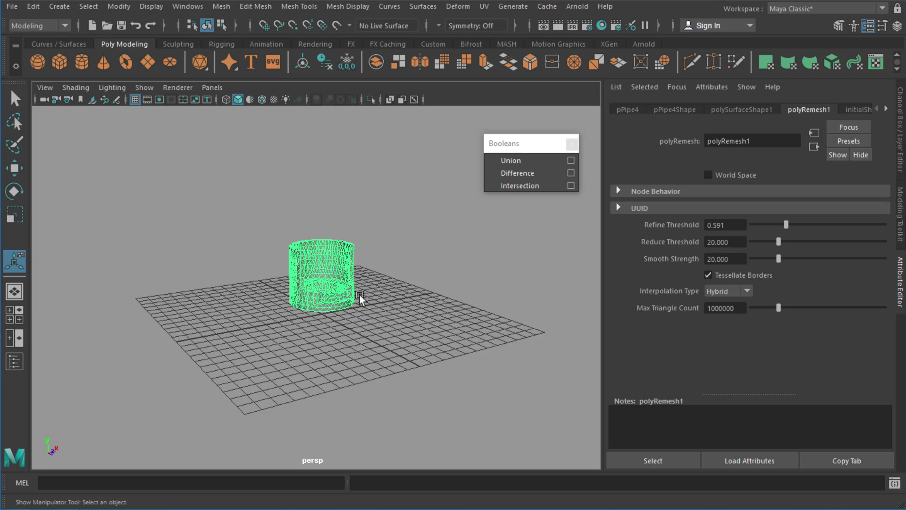
pyautogui.keyDown('alt'); pyautogui.moveTo(360, 297); pyautogui.dragTo(571, 267, button='right'); pyautogui.keyUp('alt')
pyautogui.keyDown('alt'); pyautogui.moveTo(456, 259); pyautogui.dragTo(435, 289, button='middle'); pyautogui.keyUp('alt')
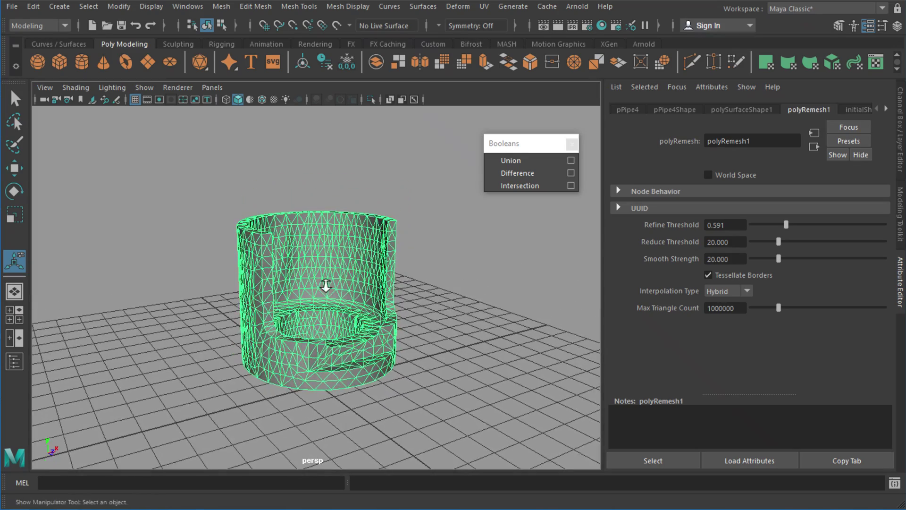
pyautogui.keyDown('alt'); pyautogui.moveTo(325, 284); pyautogui.dragTo(488, 272, button='right'); pyautogui.keyUp('alt')
pyautogui.moveTo(775, 224)
pyautogui.mouseDown()
pyautogui.moveTo(758, 225)
pyautogui.moveTo(780, 224)
pyautogui.mouseUp()
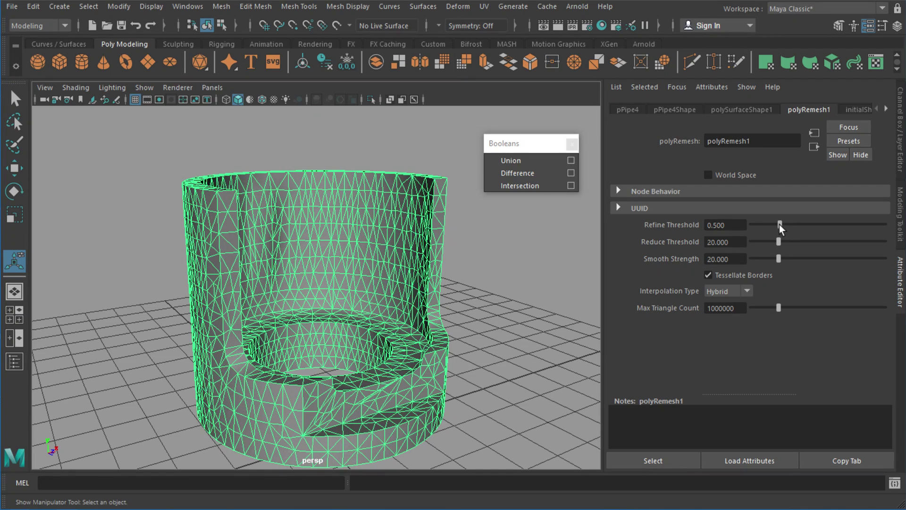
# Examine the shading and triangle distribution on the pipe's curved inner wall, from the front and from above.
pyautogui.click(415, 239)
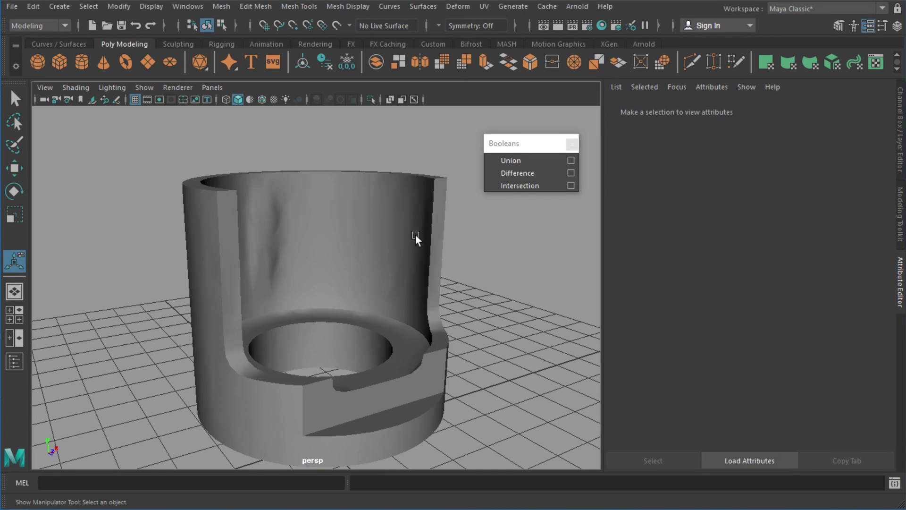
pyautogui.keyDown('alt'); pyautogui.moveTo(416, 239); pyautogui.dragTo(337, 259); pyautogui.keyUp('alt')
pyautogui.keyDown('alt'); pyautogui.moveTo(336, 216); pyautogui.dragTo(345, 275, button='middle'); pyautogui.keyUp('alt')
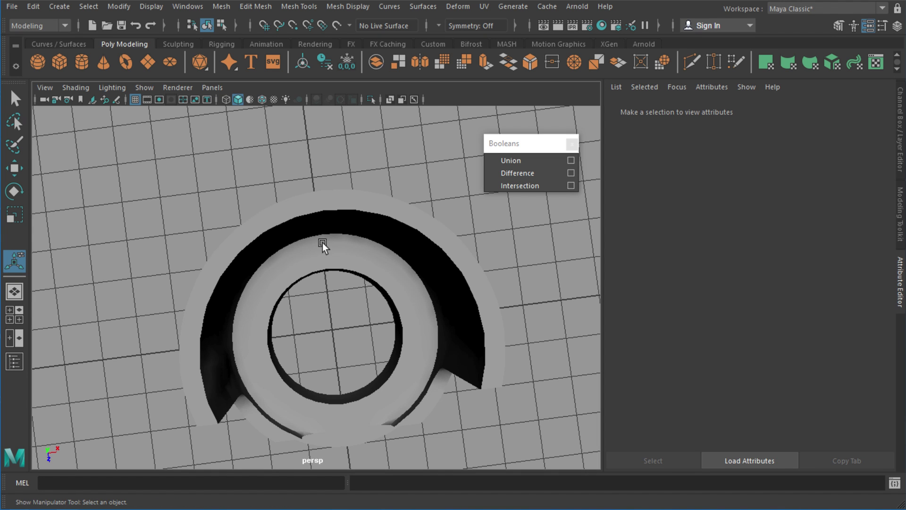
pyautogui.keyDown('alt'); pyautogui.moveTo(323, 242); pyautogui.dragTo(319, 195); pyautogui.keyUp('alt')
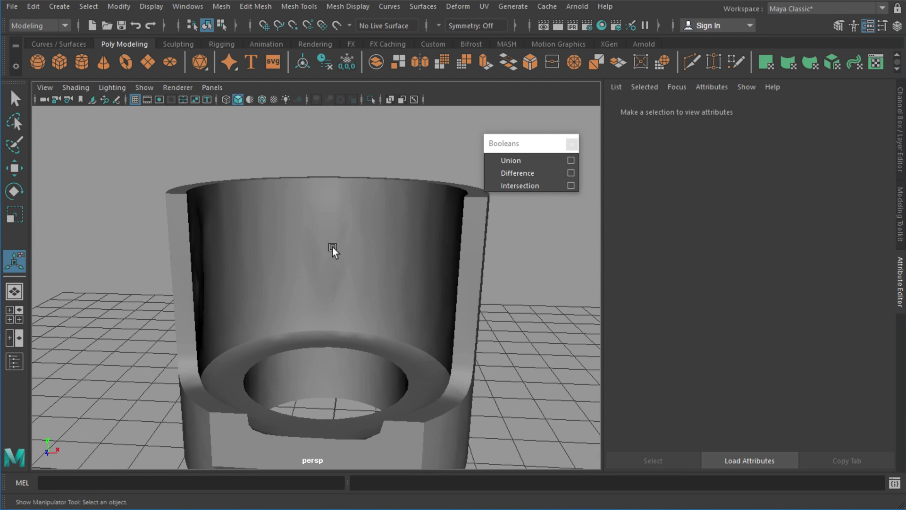
pyautogui.keyDown('alt'); pyautogui.moveTo(332, 247); pyautogui.dragTo(381, 265); pyautogui.keyUp('alt')
pyautogui.scroll(6, 390, 240)
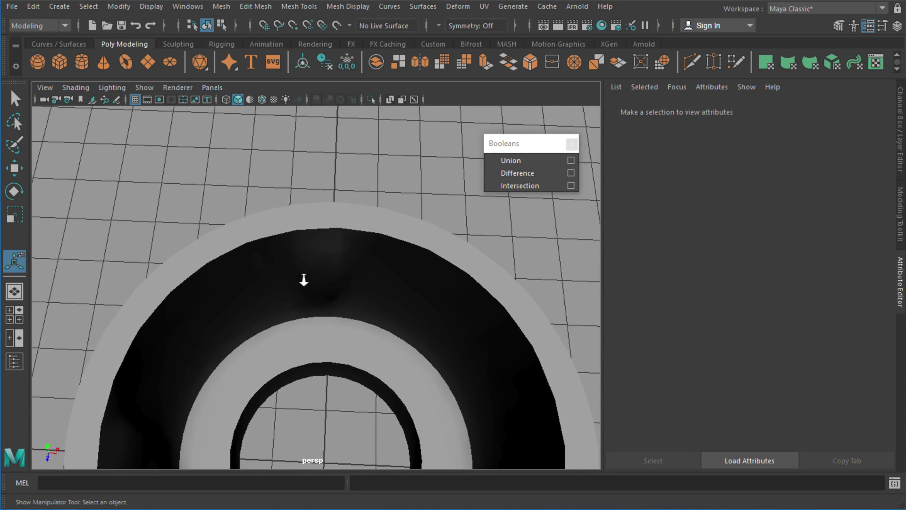
pyautogui.keyDown('alt'); pyautogui.moveTo(303, 279); pyautogui.dragTo(383, 248, button='right'); pyautogui.keyUp('alt')
pyautogui.keyDown('alt'); pyautogui.moveTo(383, 248); pyautogui.dragTo(370, 263); pyautogui.keyUp('alt')
pyautogui.click(346, 275)
pyautogui.scroll(2, 351, 278)
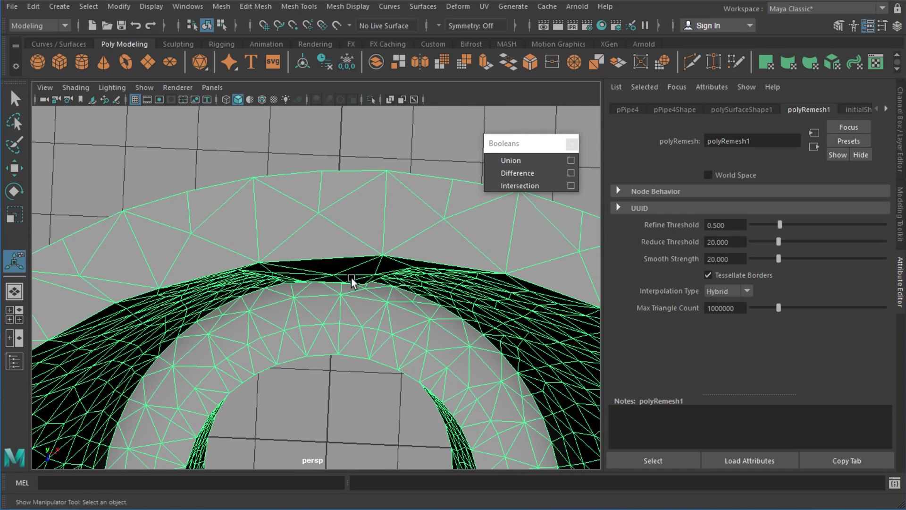
pyautogui.keyDown('alt'); pyautogui.moveTo(248, 332); pyautogui.dragTo(301, 219); pyautogui.keyUp('alt')
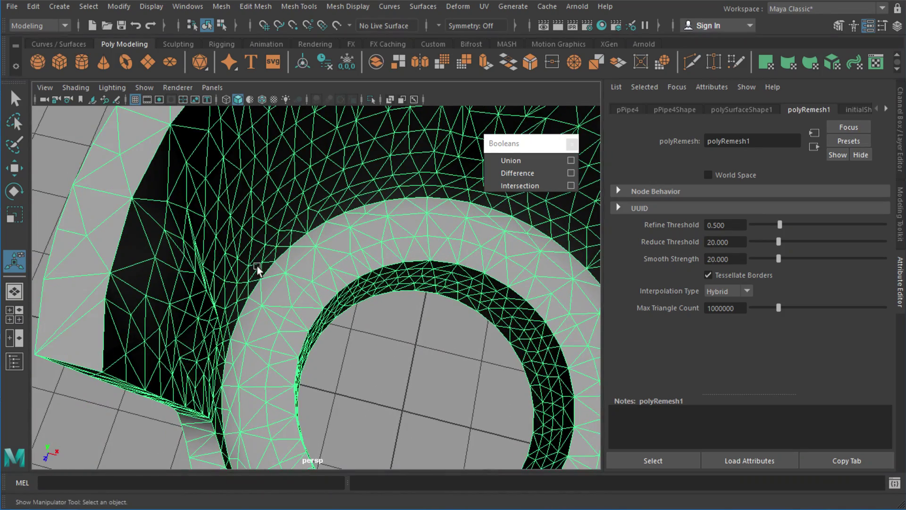
pyautogui.scroll(-5, 257, 266)
pyautogui.keyDown('alt'); pyautogui.moveTo(295, 276); pyautogui.dragTo(360, 255); pyautogui.keyUp('alt')
pyautogui.keyDown('alt'); pyautogui.moveTo(468, 278); pyautogui.dragTo(442, 249, button='middle'); pyautogui.keyUp('alt')
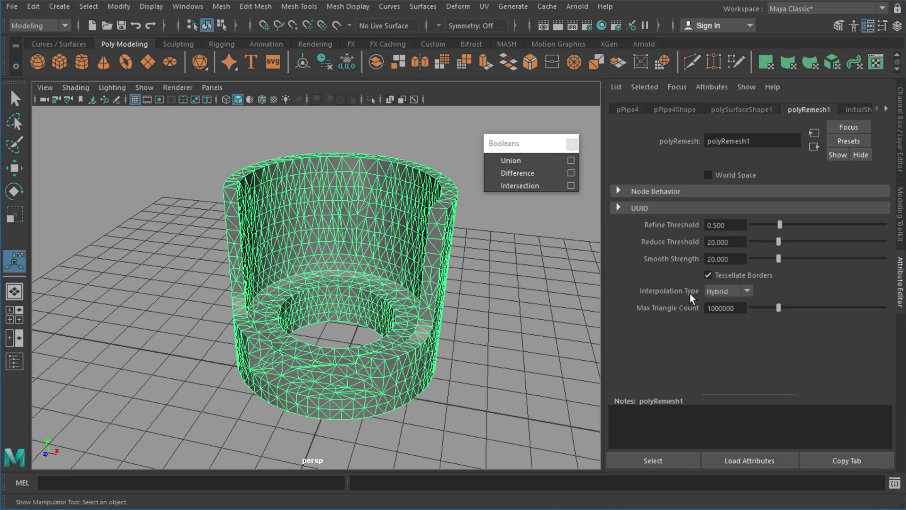
# Set polyRemesh1's Interpolation Type to Linear and inspect the unselected pipe's shading from several angles.
pyautogui.click(719, 290)
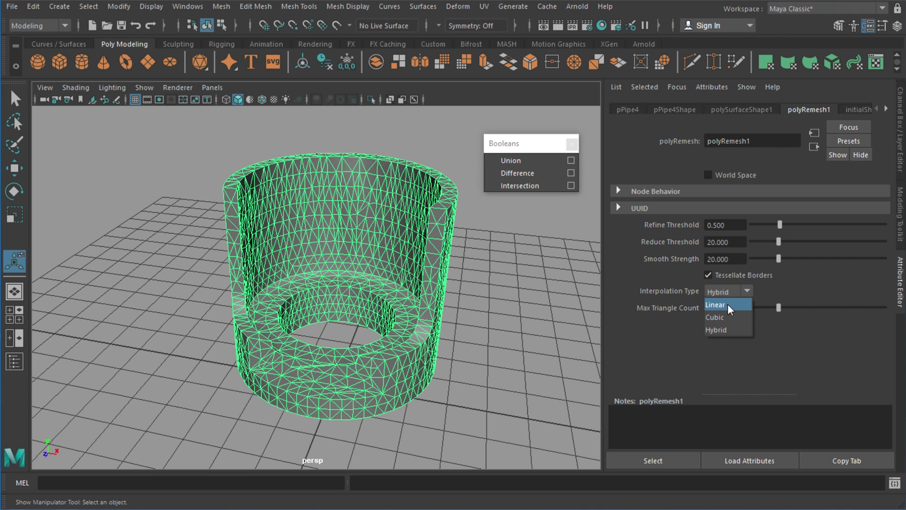
pyautogui.click(728, 304)
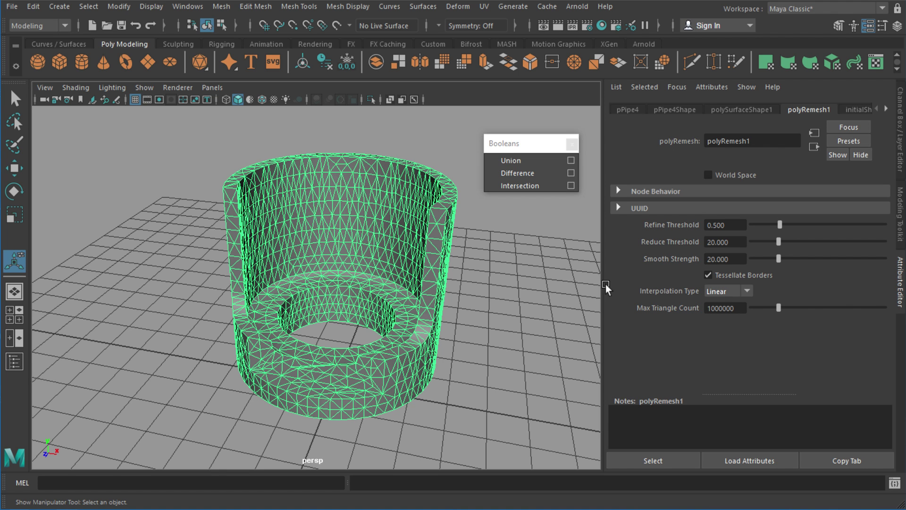
pyautogui.click(468, 251)
pyautogui.keyDown('alt'); pyautogui.moveTo(413, 214); pyautogui.dragTo(378, 202); pyautogui.keyUp('alt')
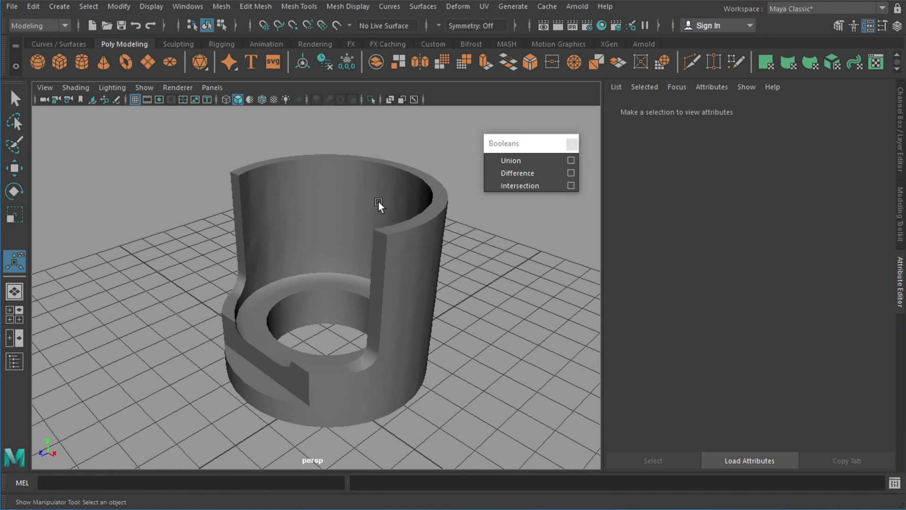
pyautogui.keyDown('alt'); pyautogui.moveTo(273, 214); pyautogui.dragTo(290, 173); pyautogui.keyUp('alt')
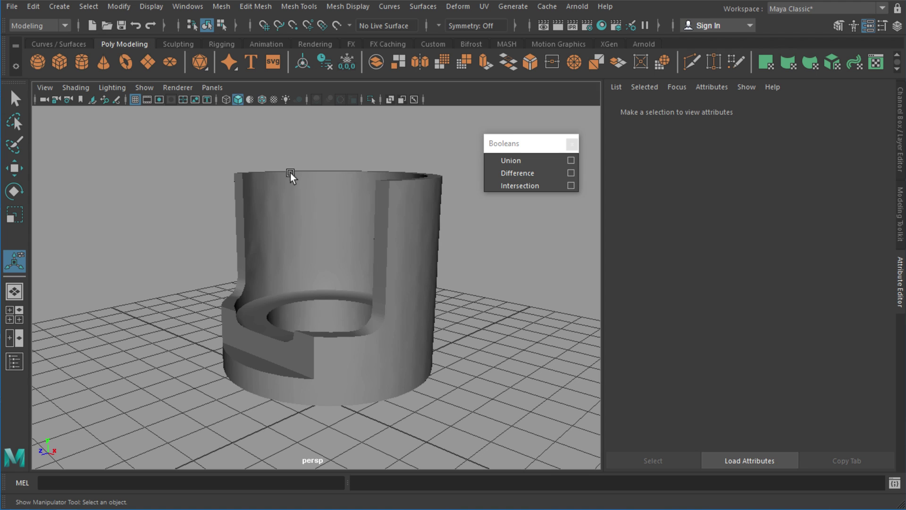
pyautogui.keyDown('alt'); pyautogui.moveTo(309, 224); pyautogui.dragTo(358, 231); pyautogui.keyUp('alt')
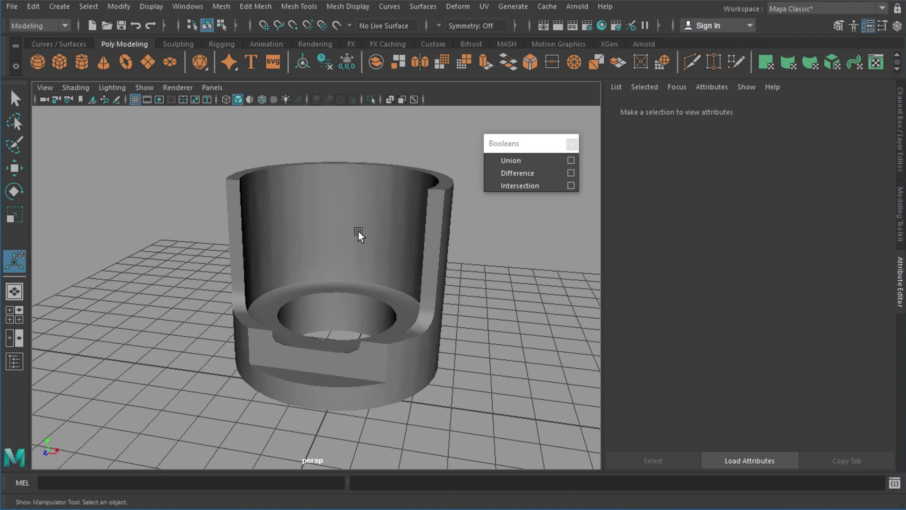
# Inspect the remeshed pipe's outer edge up close and set the Interpolation Type back to Hybrid for comparison.
pyautogui.click(427, 208)
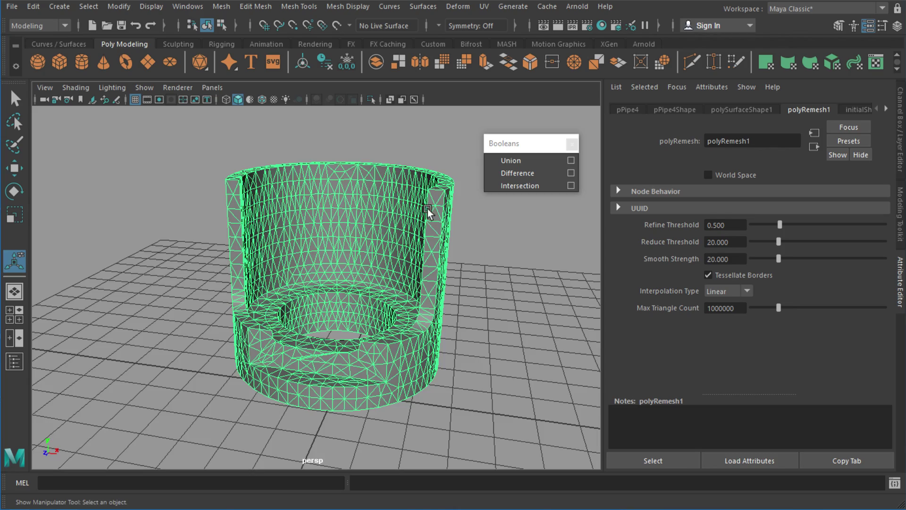
pyautogui.keyDown('alt'); pyautogui.moveTo(427, 209); pyautogui.dragTo(370, 259); pyautogui.keyUp('alt')
pyautogui.keyDown('alt'); pyautogui.moveTo(370, 259); pyautogui.dragTo(420, 266, button='right'); pyautogui.keyUp('alt')
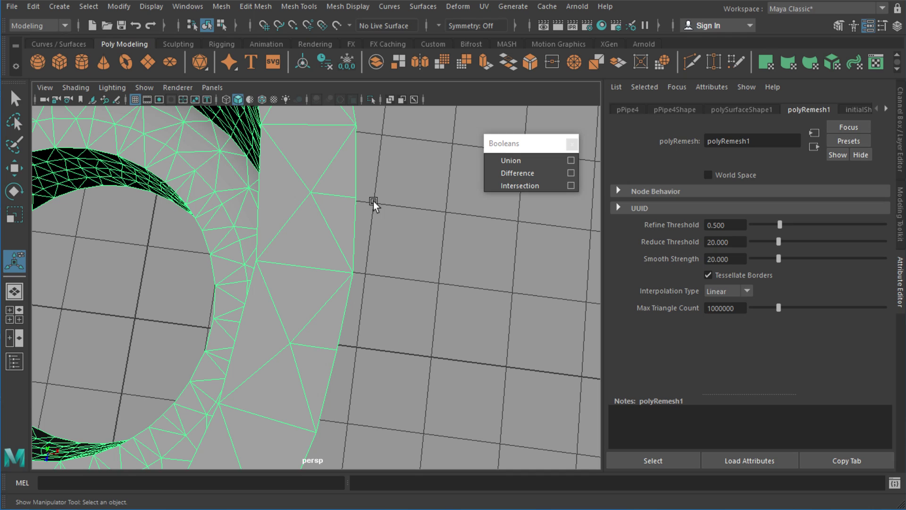
pyautogui.keyDown('alt'); pyautogui.moveTo(367, 200); pyautogui.dragTo(367, 200); pyautogui.keyUp('alt')
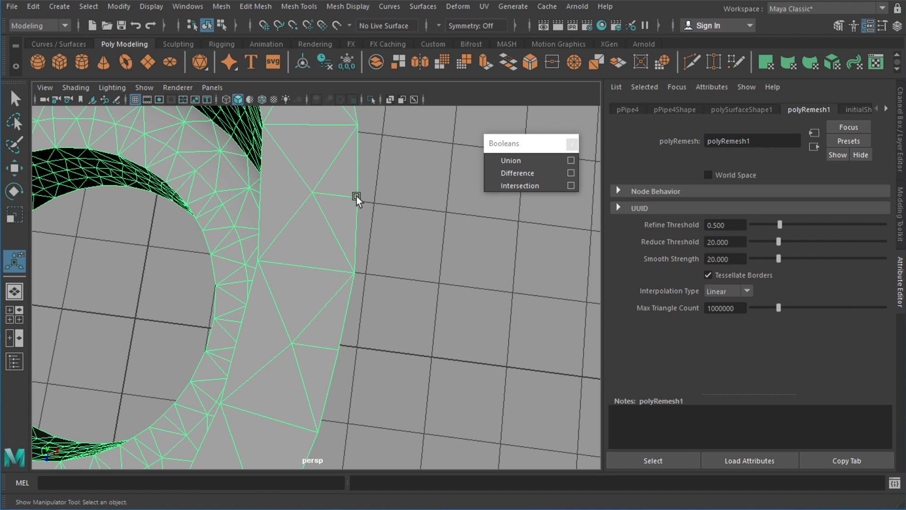
pyautogui.click(723, 291)
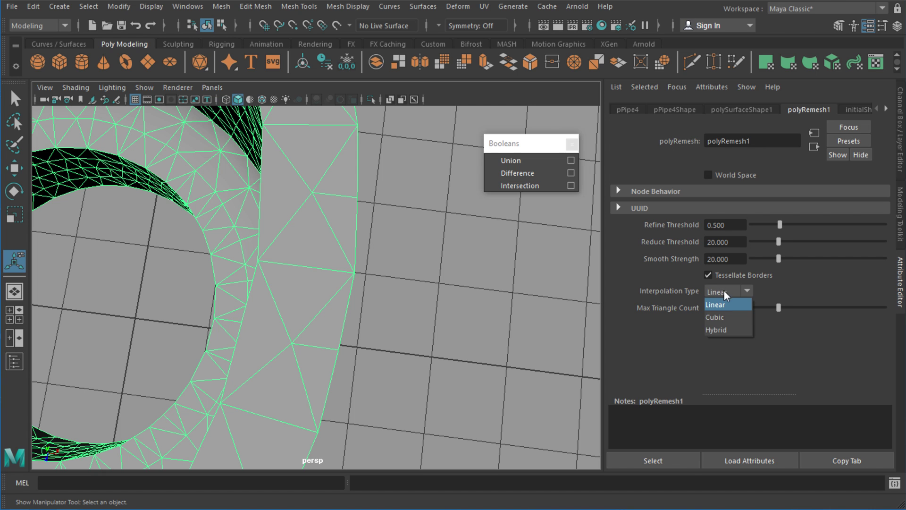
pyautogui.click(724, 331)
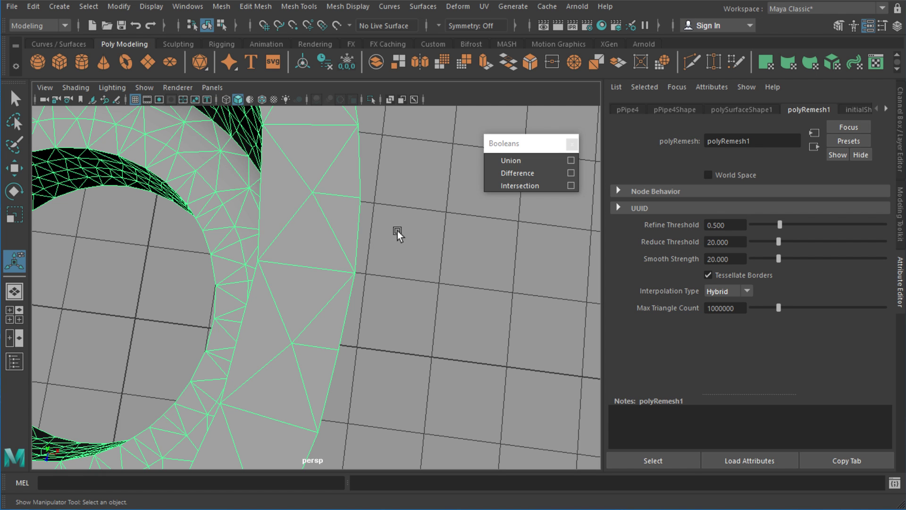
# View the whole pipe from above and set polyRemesh1's Interpolation Type to Cubic.
pyautogui.scroll(-4, 364, 200)
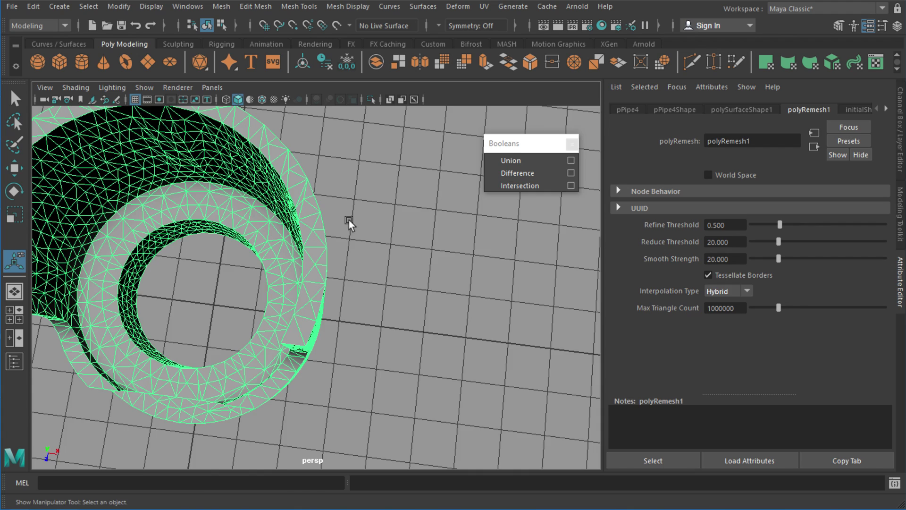
pyautogui.keyDown('alt'); pyautogui.moveTo(293, 229); pyautogui.dragTo(450, 282, button='middle'); pyautogui.keyUp('alt')
pyautogui.keyDown('alt'); pyautogui.moveTo(450, 282); pyautogui.dragTo(438, 333); pyautogui.keyUp('alt')
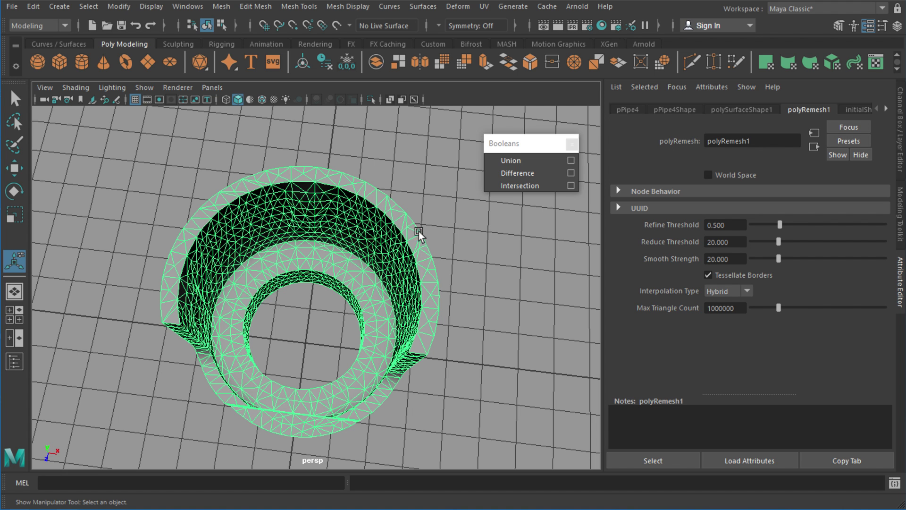
pyautogui.scroll(3, 329, 189)
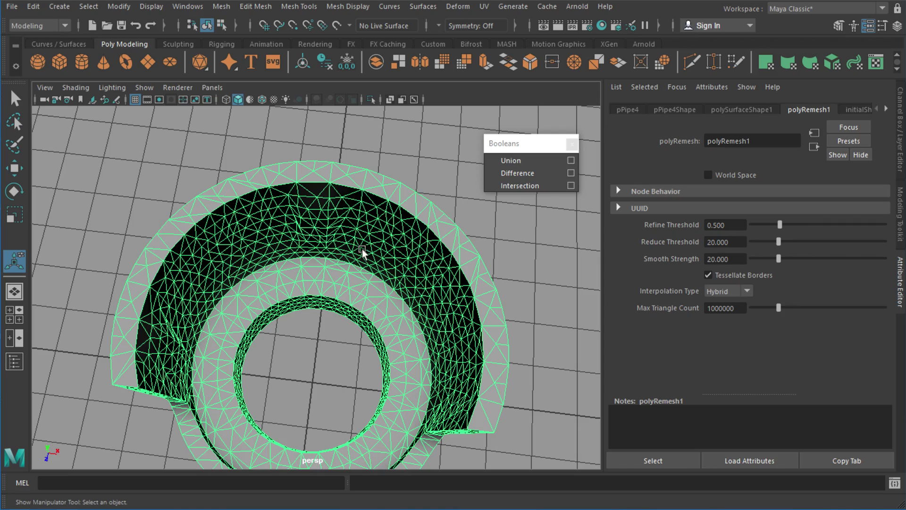
pyautogui.click(728, 290)
pyautogui.click(720, 318)
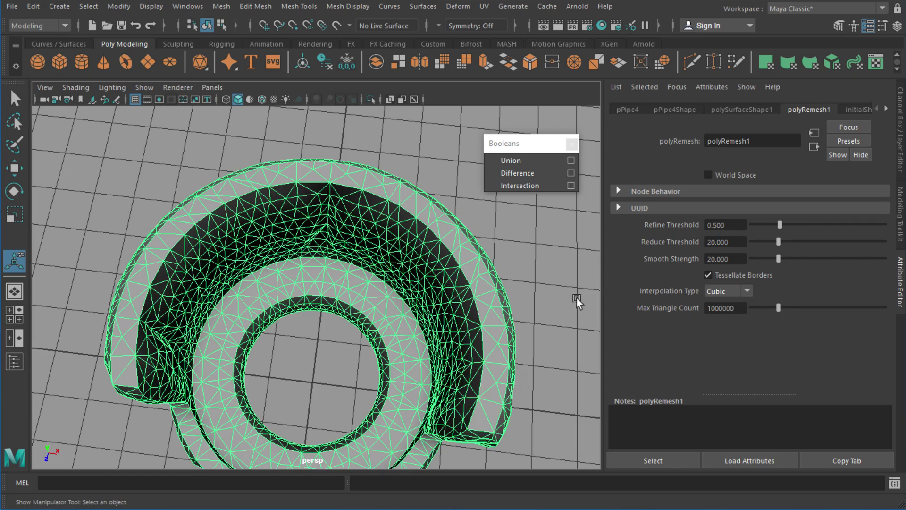
# Inspect the cubic remesh result from the front and set polyRemesh1's Interpolation Type to Hybrid.
pyautogui.click(542, 290)
pyautogui.keyDown('alt'); pyautogui.moveTo(477, 278); pyautogui.dragTo(380, 338, button='right'); pyautogui.keyUp('alt')
pyautogui.keyDown('alt'); pyautogui.moveTo(380, 337); pyautogui.dragTo(392, 253); pyautogui.keyUp('alt')
pyautogui.click(410, 260)
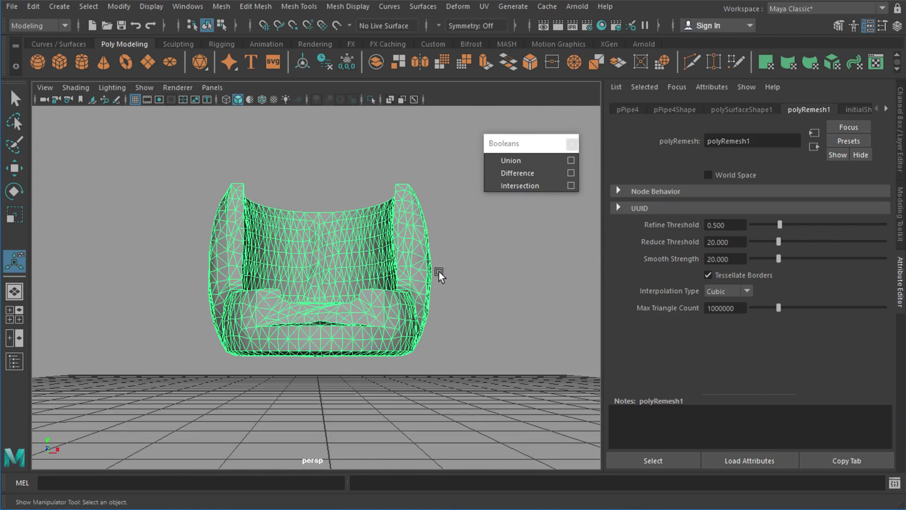
pyautogui.keyDown('alt'); pyautogui.moveTo(438, 270); pyautogui.dragTo(446, 304); pyautogui.keyUp('alt')
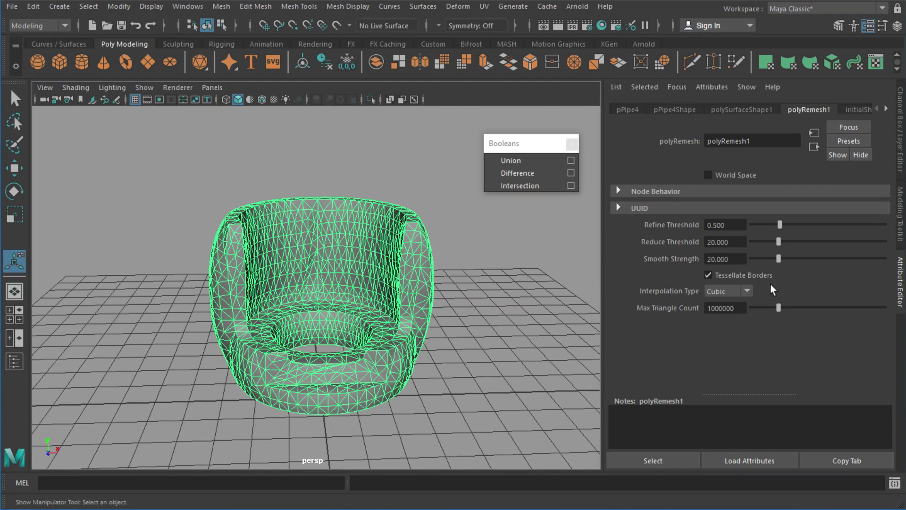
pyautogui.click(747, 291)
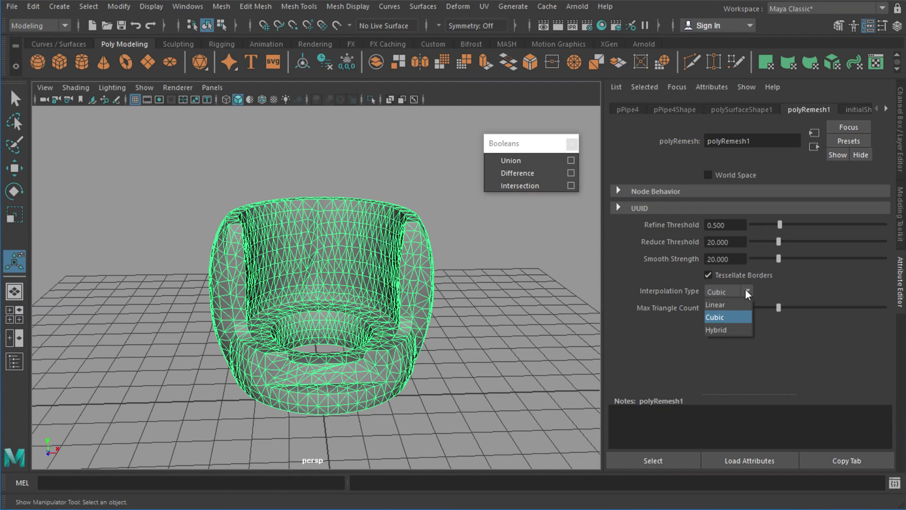
pyautogui.click(727, 329)
# Examine the triangle layout on the pipe's inner back wall from above, up close and from the front.
pyautogui.scroll(2, 411, 288)
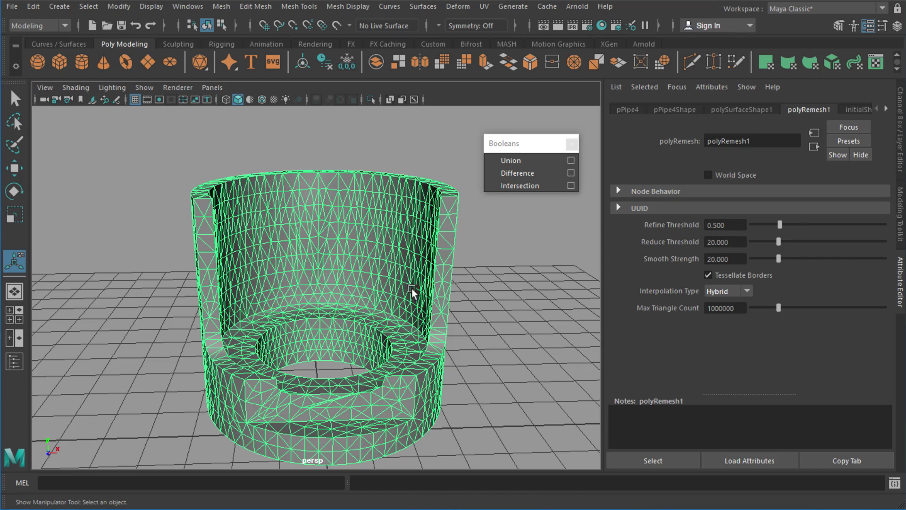
pyautogui.click(522, 241)
pyautogui.keyDown('alt'); pyautogui.moveTo(336, 217); pyautogui.dragTo(309, 235); pyautogui.keyUp('alt')
pyautogui.click(320, 256)
pyautogui.scroll(6, 320, 257)
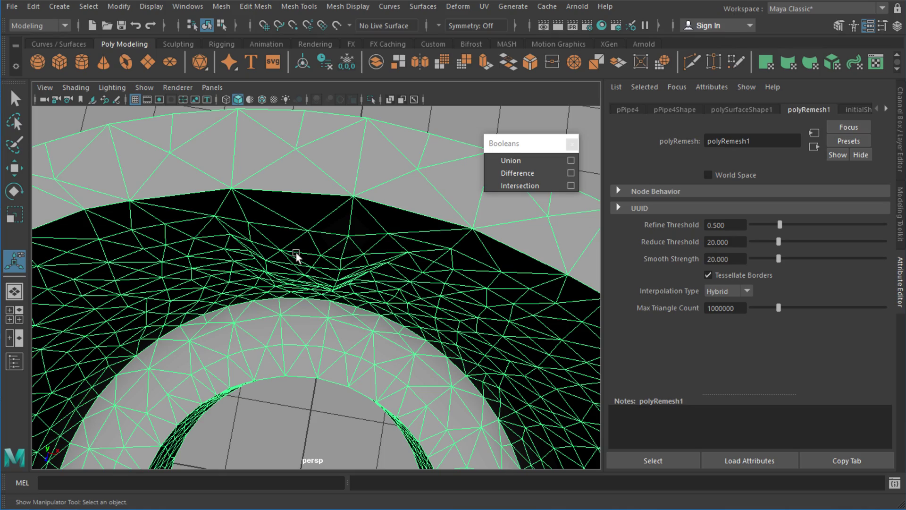
pyautogui.scroll(-5, 296, 253)
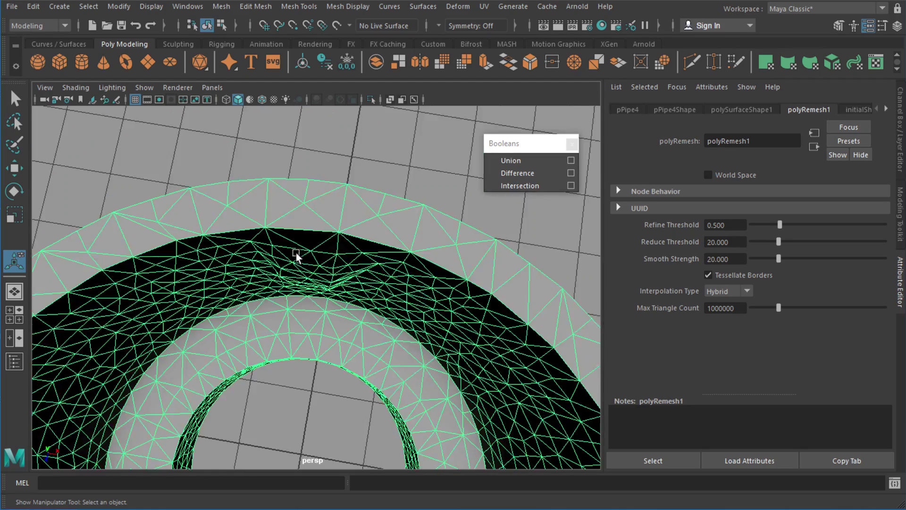
pyautogui.keyDown('alt'); pyautogui.moveTo(301, 303); pyautogui.dragTo(306, 238); pyautogui.keyUp('alt')
pyautogui.keyDown('alt'); pyautogui.moveTo(305, 239); pyautogui.dragTo(349, 283, button='middle'); pyautogui.keyUp('alt')
pyautogui.scroll(-5, 349, 284)
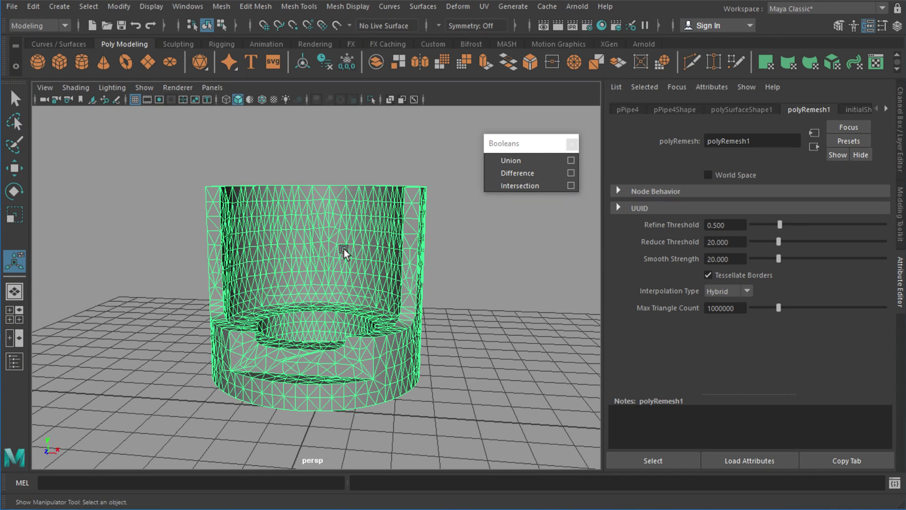
# Run the MEL command polyRetopo on the remeshed pipe to rebuild it with quads.
pyautogui.click(152, 482)
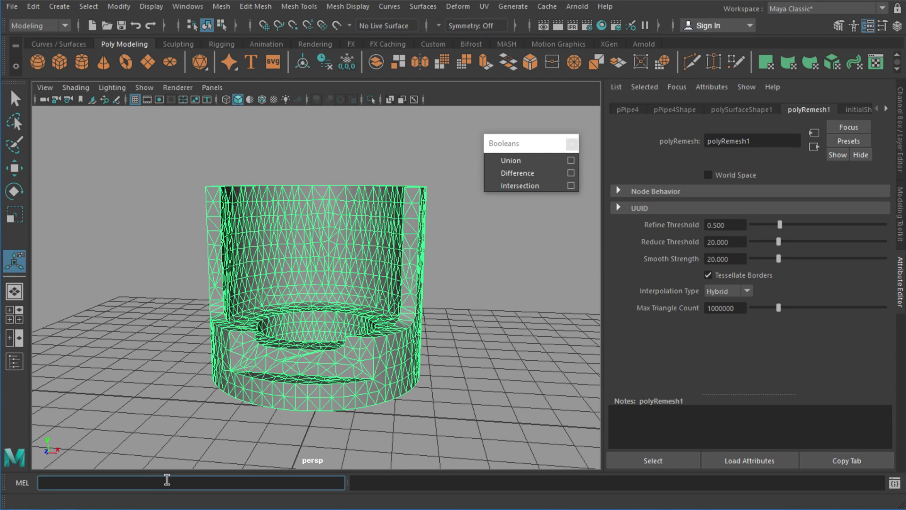
pyautogui.write('polyRetopo')
pyautogui.press('Return')
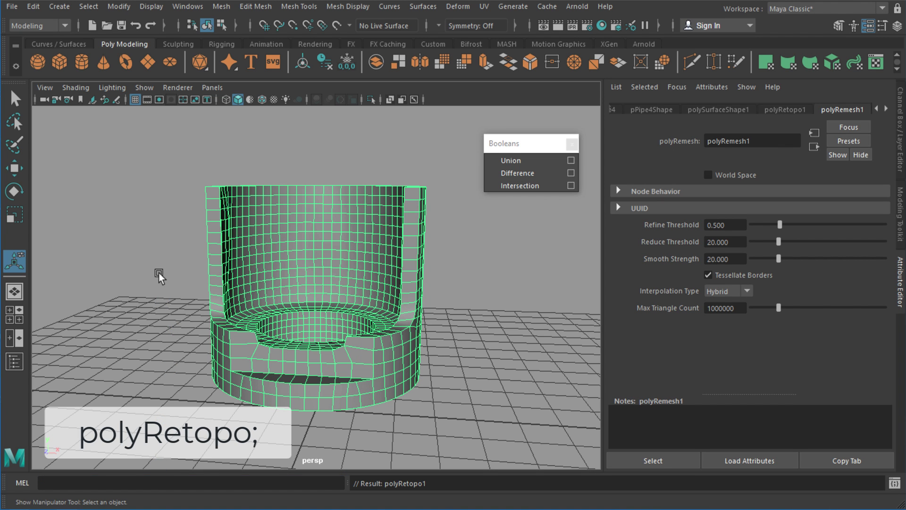
# Examine the new quad topology on the pipe's front notch, inner ring and back wall, including the unevenness visible from above.
pyautogui.moveTo(148, 274)
pyautogui.keyDown('alt'); pyautogui.mouseDown()
pyautogui.moveTo(236, 269)
pyautogui.moveTo(149, 271)
pyautogui.mouseUp(); pyautogui.keyUp('alt')
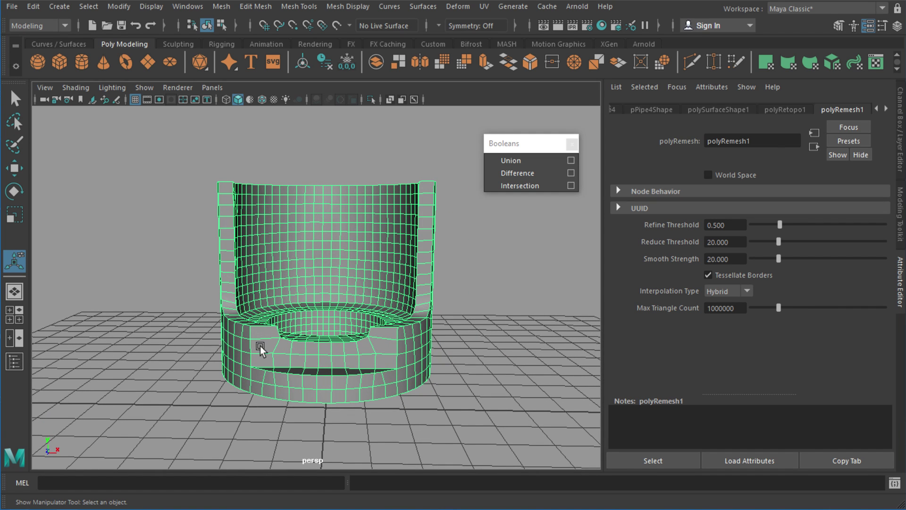
pyautogui.keyDown('alt'); pyautogui.moveTo(368, 308); pyautogui.dragTo(374, 326); pyautogui.keyUp('alt')
pyautogui.keyDown('alt'); pyautogui.moveTo(375, 325); pyautogui.dragTo(483, 319, button='right'); pyautogui.keyUp('alt')
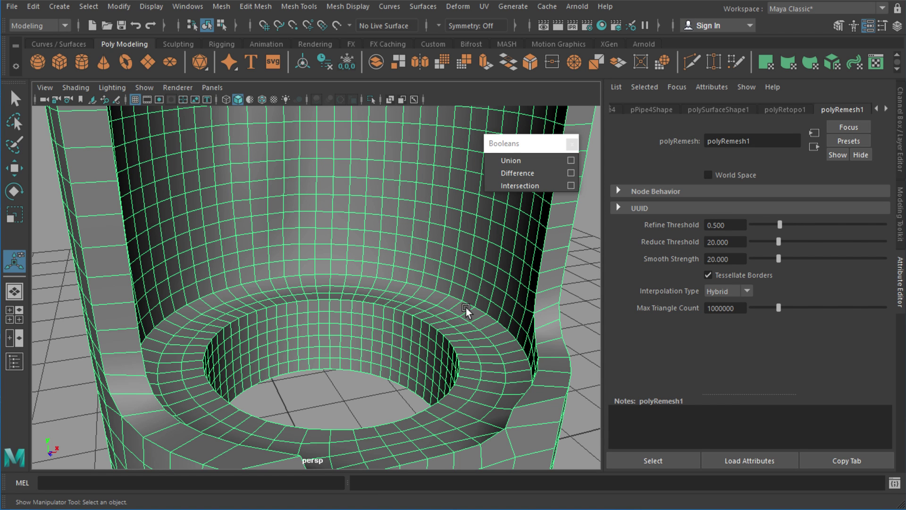
pyautogui.scroll(-5, 460, 301)
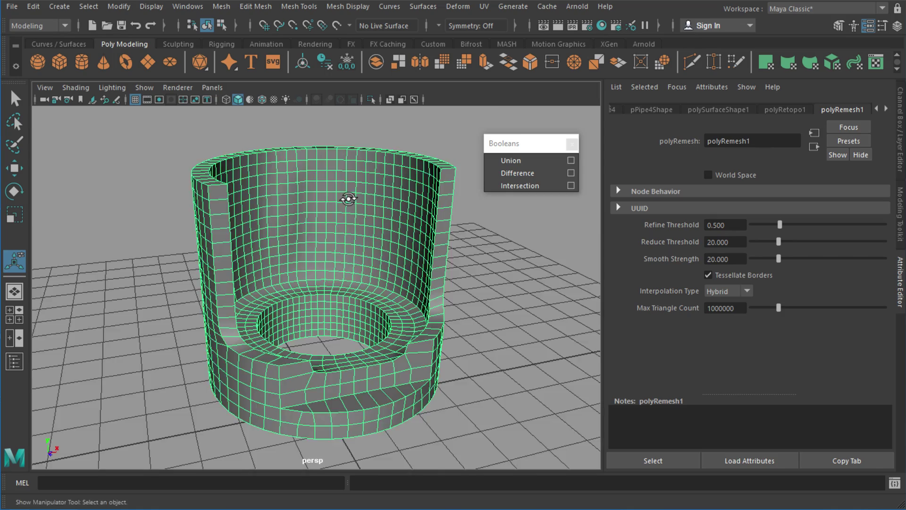
pyautogui.keyDown('alt'); pyautogui.moveTo(345, 197); pyautogui.dragTo(290, 225); pyautogui.keyUp('alt')
pyautogui.keyDown('alt'); pyautogui.moveTo(290, 225); pyautogui.dragTo(298, 286, button='middle'); pyautogui.keyUp('alt')
pyautogui.keyDown('alt'); pyautogui.moveTo(298, 286); pyautogui.dragTo(417, 279, button='right'); pyautogui.keyUp('alt')
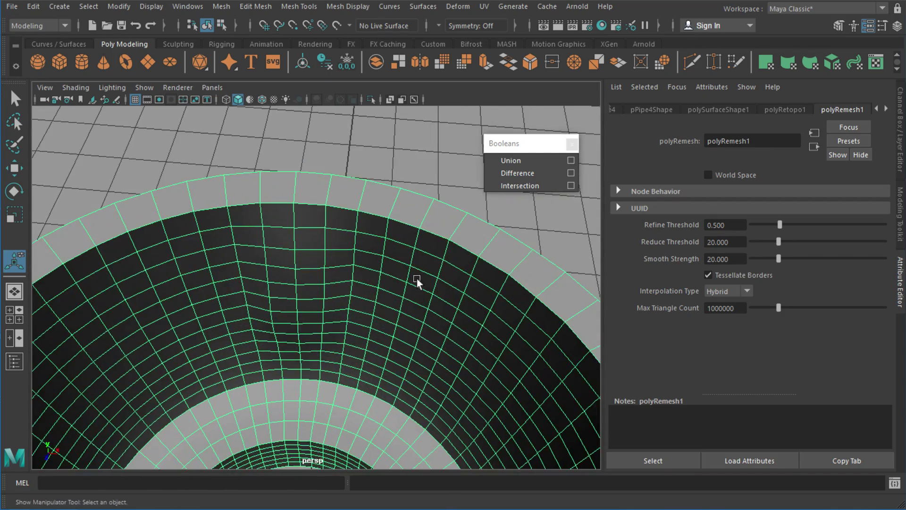
pyautogui.keyDown('alt'); pyautogui.moveTo(322, 268); pyautogui.dragTo(324, 286); pyautogui.keyUp('alt')
pyautogui.moveTo(287, 295); pyautogui.dragTo(283, 333, button='right')
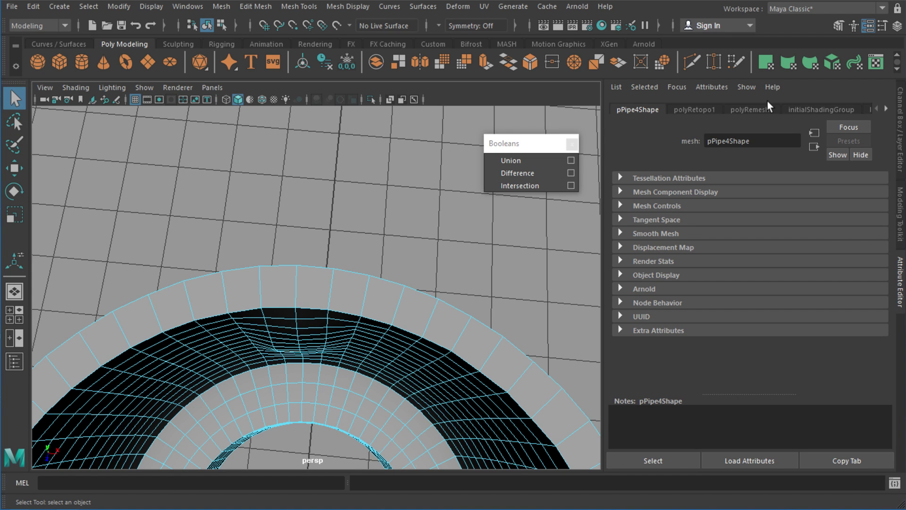
pyautogui.moveTo(348, 285); pyautogui.dragTo(406, 265, button='right')
pyautogui.scroll(-5, 377, 268)
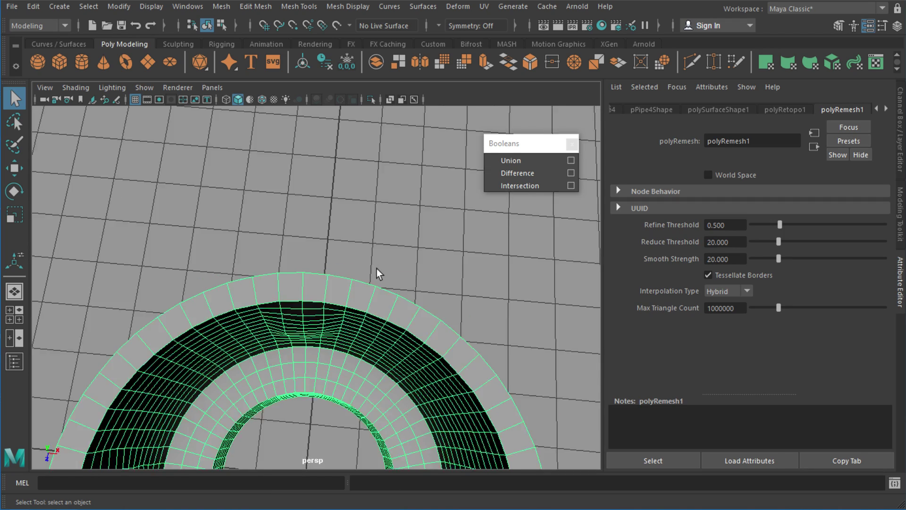
pyautogui.keyDown('alt'); pyautogui.moveTo(353, 321); pyautogui.dragTo(364, 298); pyautogui.keyUp('alt')
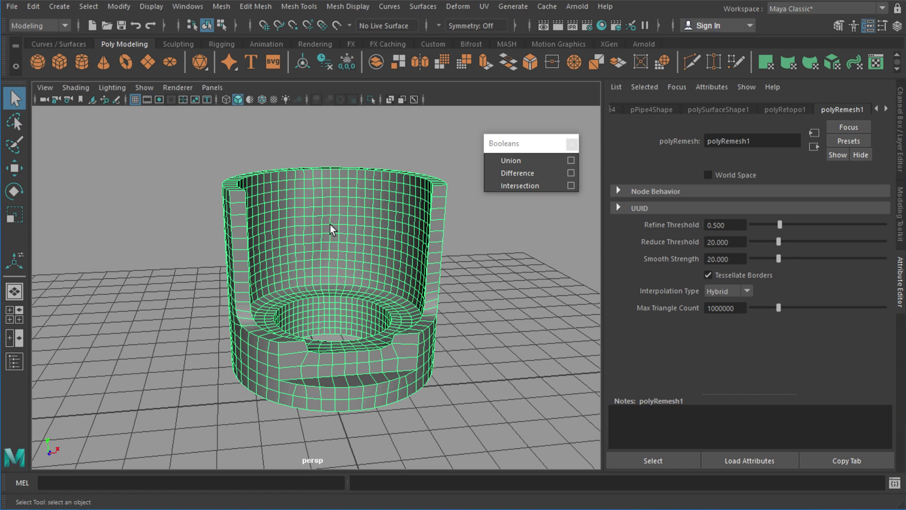
# Set polyRetopo1's Target Face Count to 960 and delete the pipe's construction history.
pyautogui.click(786, 109)
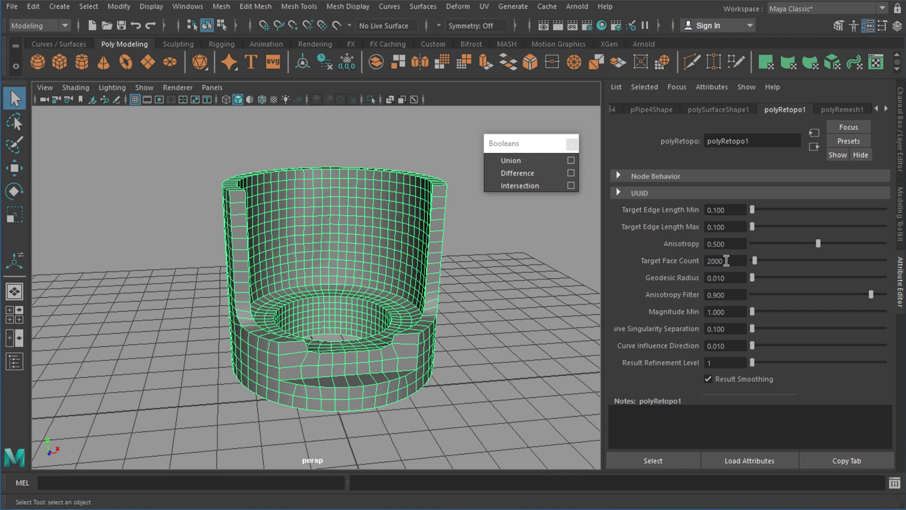
pyautogui.moveTo(726, 261); pyautogui.dragTo(686, 260)
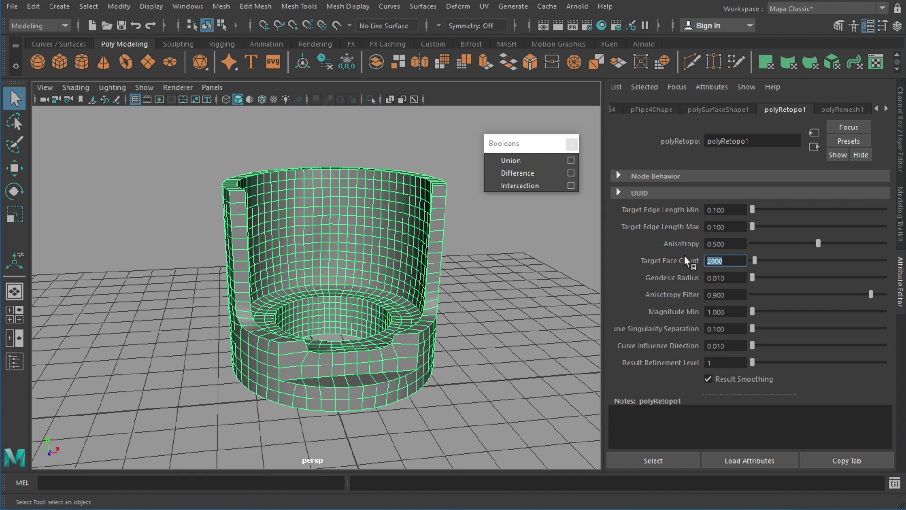
pyautogui.write('960')
pyautogui.press('Return')
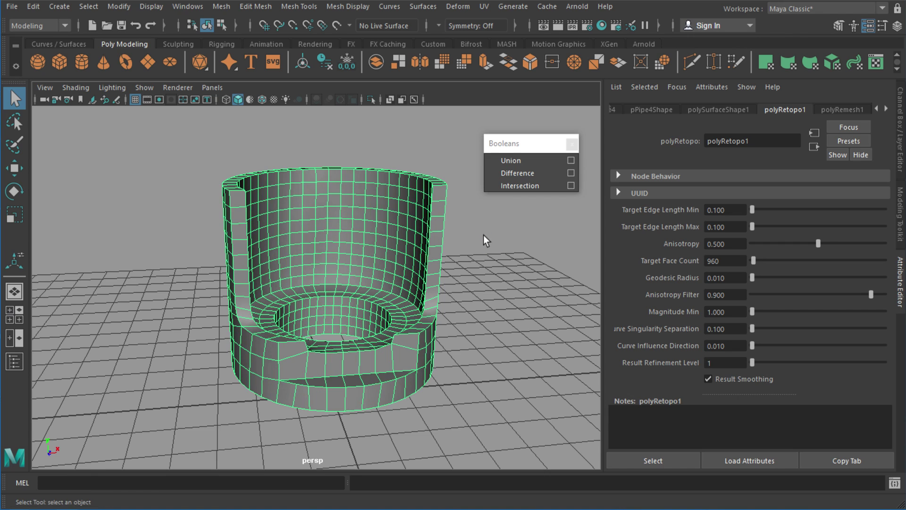
pyautogui.moveTo(485, 241)
pyautogui.keyDown('alt'); pyautogui.mouseDown()
pyautogui.moveTo(429, 234)
pyautogui.moveTo(470, 242)
pyautogui.mouseUp(); pyautogui.keyUp('alt')
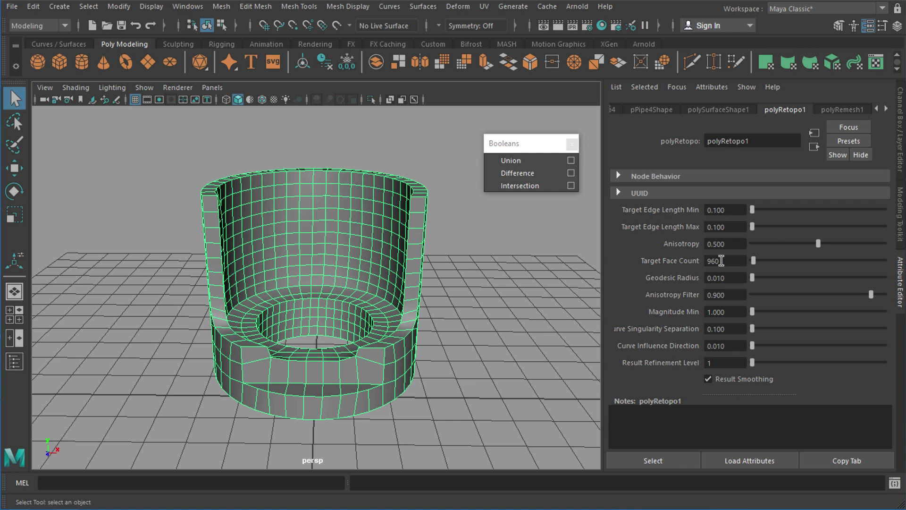
pyautogui.moveTo(721, 260); pyautogui.dragTo(706, 258)
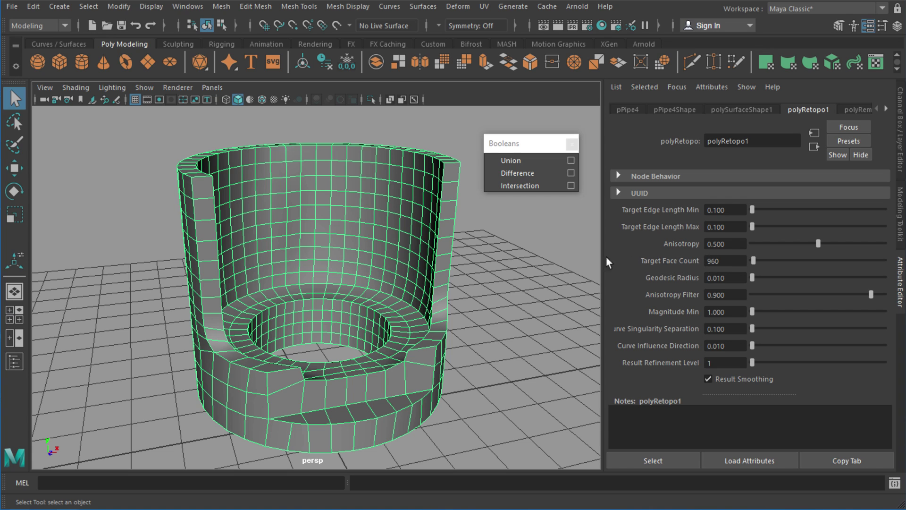
pyautogui.click(324, 61)
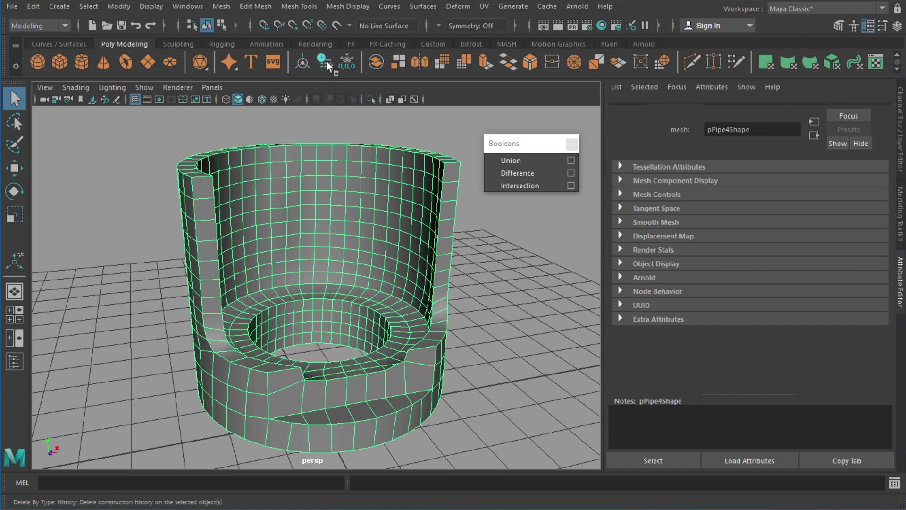
# Push the inward-dented edge in the middle of the inner back wall backward, using soft selection with a reduced falloff radius.
pyautogui.keyDown('alt'); pyautogui.moveTo(324, 170); pyautogui.dragTo(302, 221); pyautogui.keyUp('alt')
pyautogui.scroll(10, 303, 226)
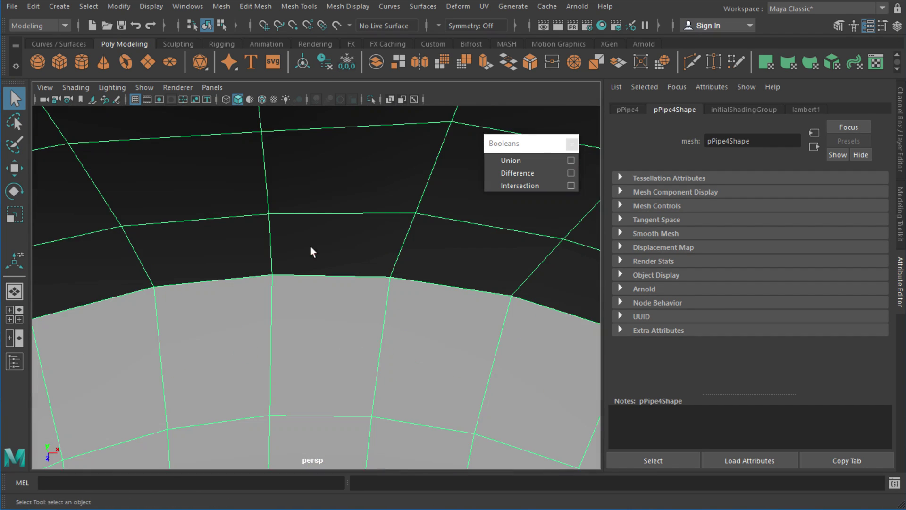
pyautogui.scroll(-8, 321, 180)
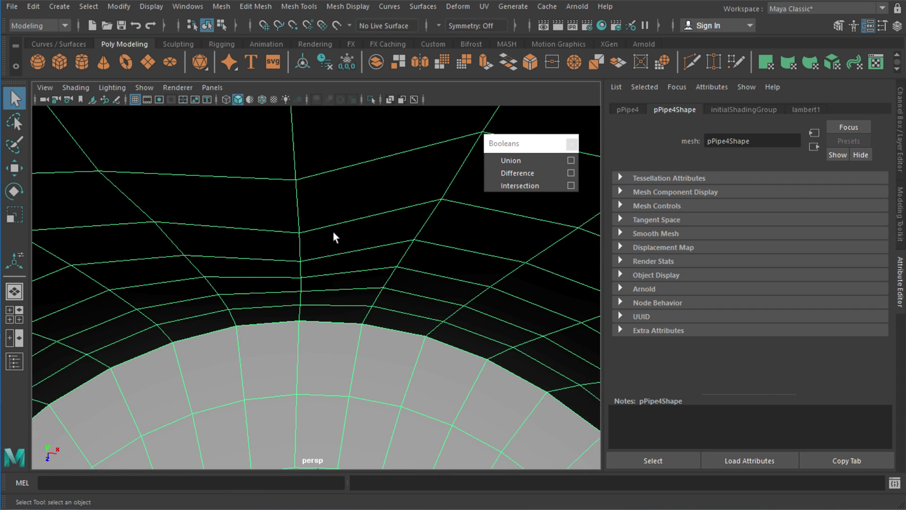
pyautogui.scroll(-2, 325, 229)
pyautogui.moveTo(313, 226); pyautogui.dragTo(313, 203, button='right')
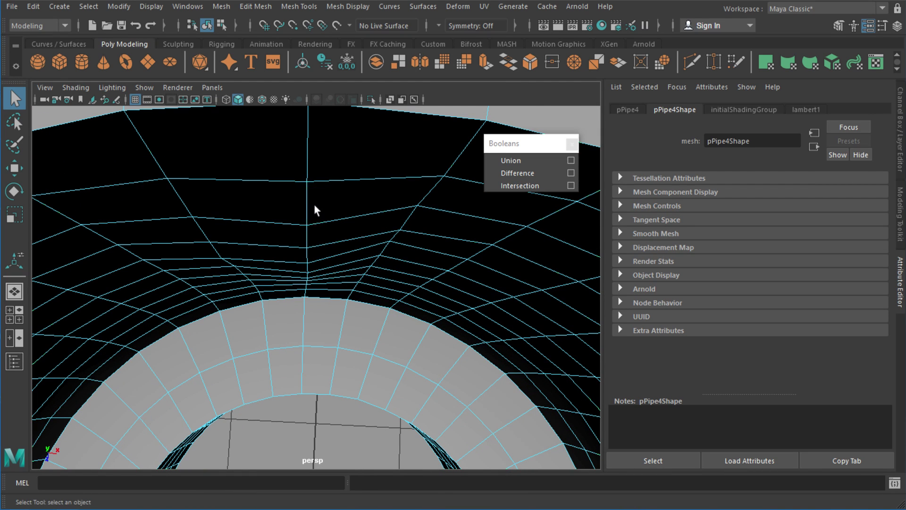
pyautogui.click(308, 236)
pyautogui.press('w')
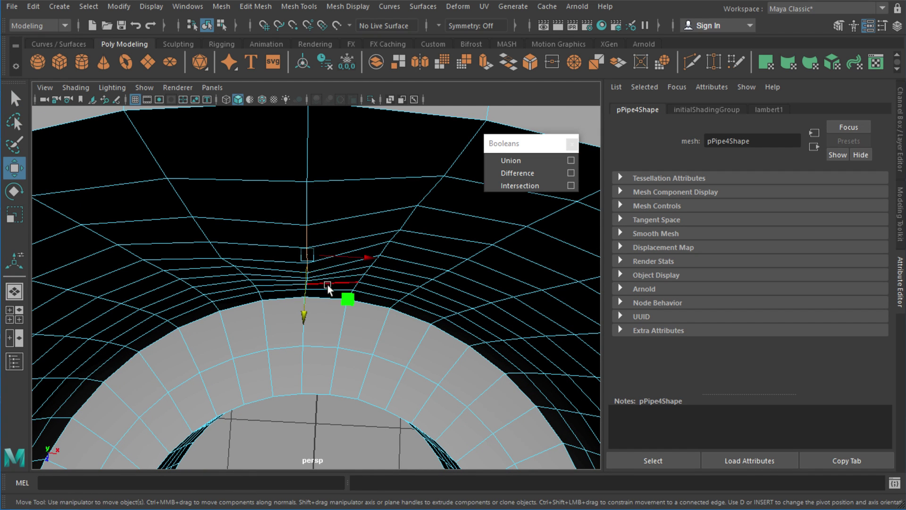
pyautogui.press('b')
pyautogui.moveTo(327, 284); pyautogui.dragTo(440, 259)
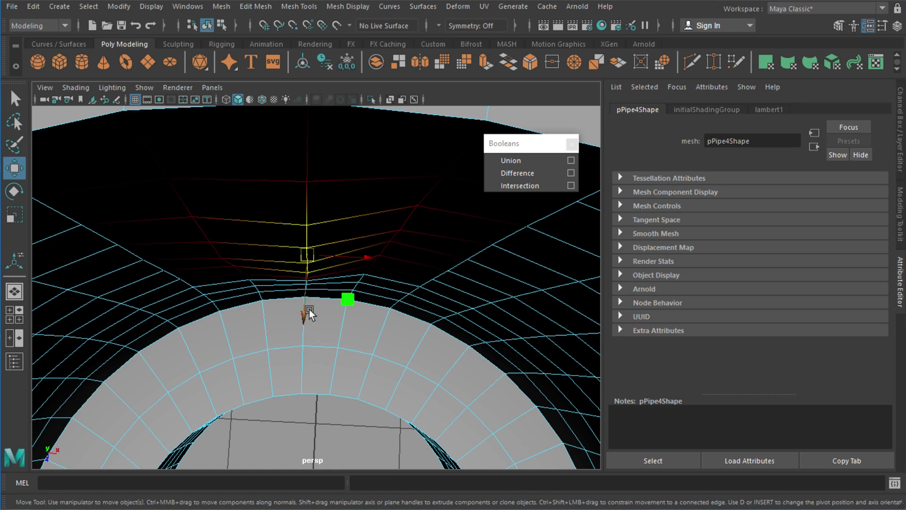
pyautogui.moveTo(304, 315); pyautogui.dragTo(354, 199)
pyautogui.scroll(-4, 312, 289)
pyautogui.scroll(-5, 307, 226)
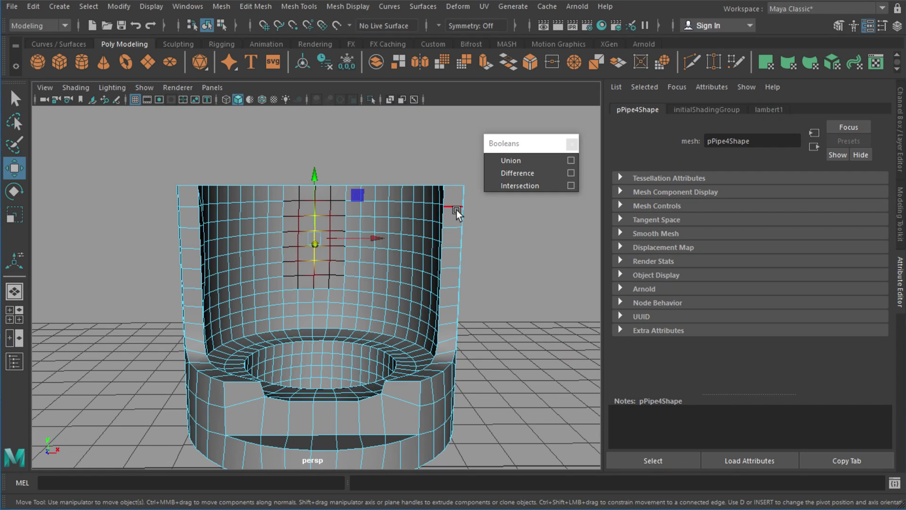
# Delete three alternating horizontal edge loops in the upper part of the pipe's wall, with soft selection turned off.
pyautogui.doubleClick(408, 203)
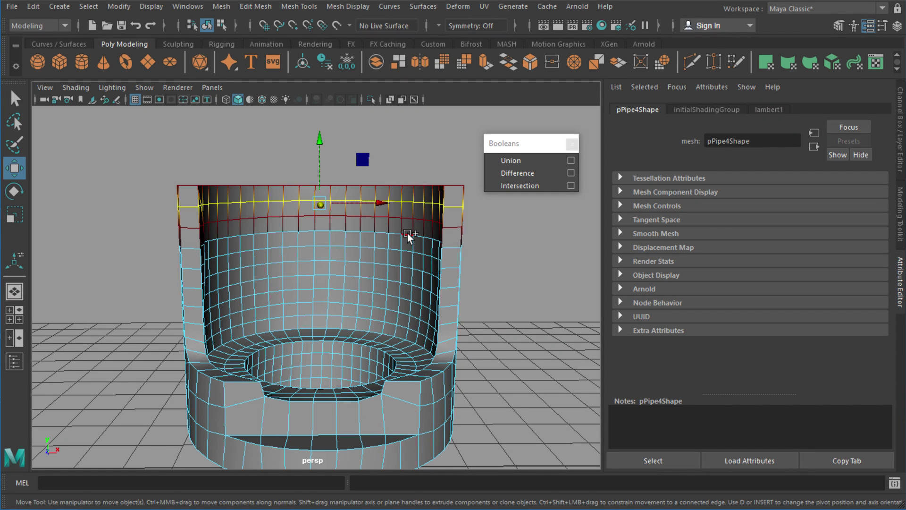
pyautogui.keyDown('shift'); pyautogui.doubleClick(408, 250); pyautogui.keyUp('shift')
pyautogui.keyDown('shift'); pyautogui.doubleClick(408, 272); pyautogui.keyUp('shift')
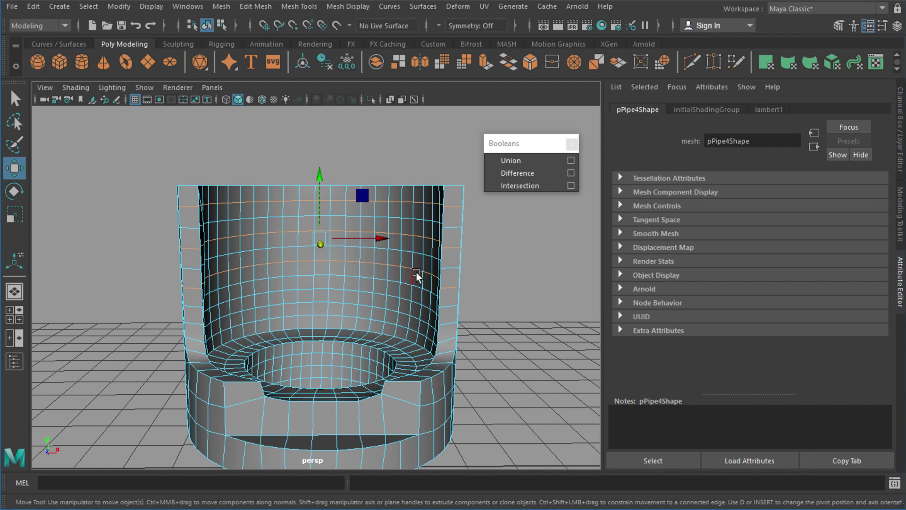
pyautogui.click(484, 278)
# Inspect the quad topology around the front notch's corner up close and view the whole pipe again.
pyautogui.keyDown('alt'); pyautogui.moveTo(480, 273); pyautogui.dragTo(440, 312); pyautogui.keyUp('alt')
pyautogui.keyDown('alt'); pyautogui.moveTo(440, 312); pyautogui.dragTo(339, 298, button='middle'); pyautogui.keyUp('alt')
pyautogui.keyDown('alt'); pyautogui.moveTo(339, 297); pyautogui.dragTo(514, 291, button='right'); pyautogui.keyUp('alt')
pyautogui.keyDown('alt'); pyautogui.moveTo(442, 269); pyautogui.dragTo(432, 269); pyautogui.keyUp('alt')
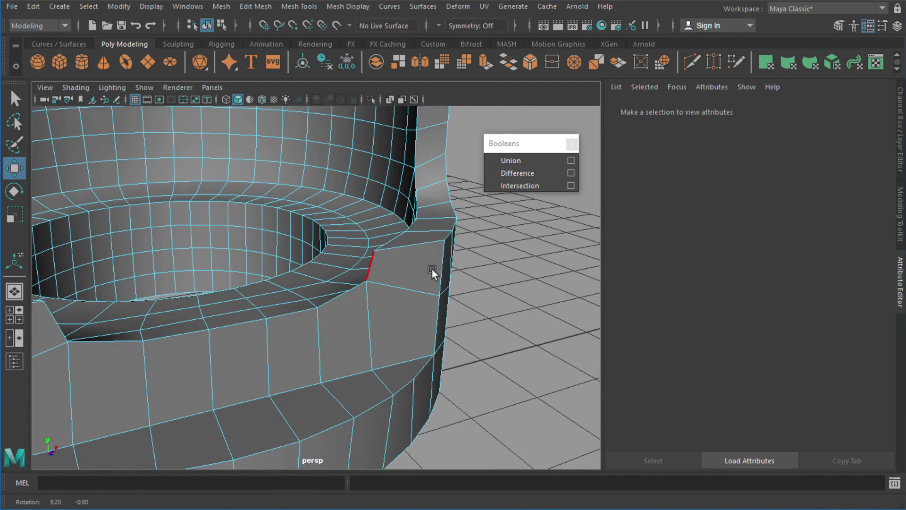
pyautogui.keyDown('alt'); pyautogui.moveTo(288, 203); pyautogui.dragTo(375, 253, button='middle'); pyautogui.keyUp('alt')
pyautogui.keyDown('alt'); pyautogui.moveTo(375, 253); pyautogui.dragTo(307, 166, button='right'); pyautogui.keyUp('alt')
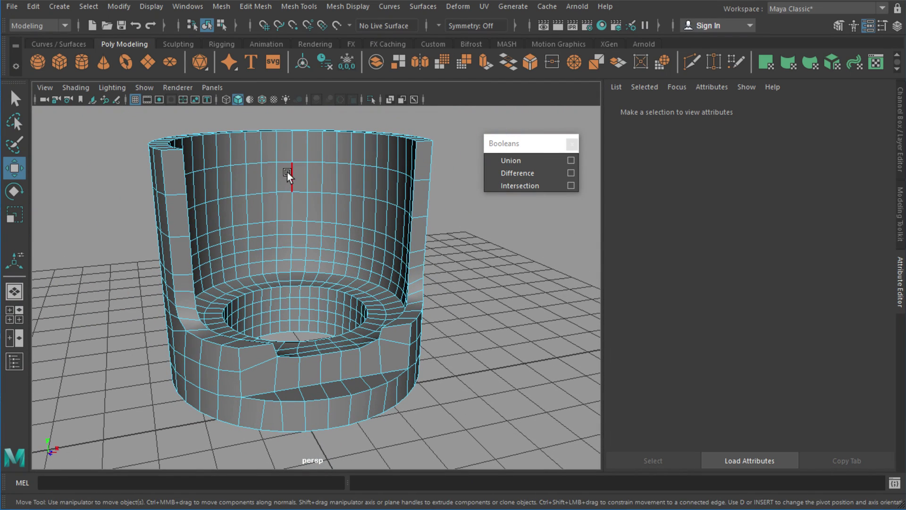
# Return to object mode, duplicate the pipe and move the copy sideways away from the original.
pyautogui.moveTo(286, 172); pyautogui.dragTo(348, 154, button='right')
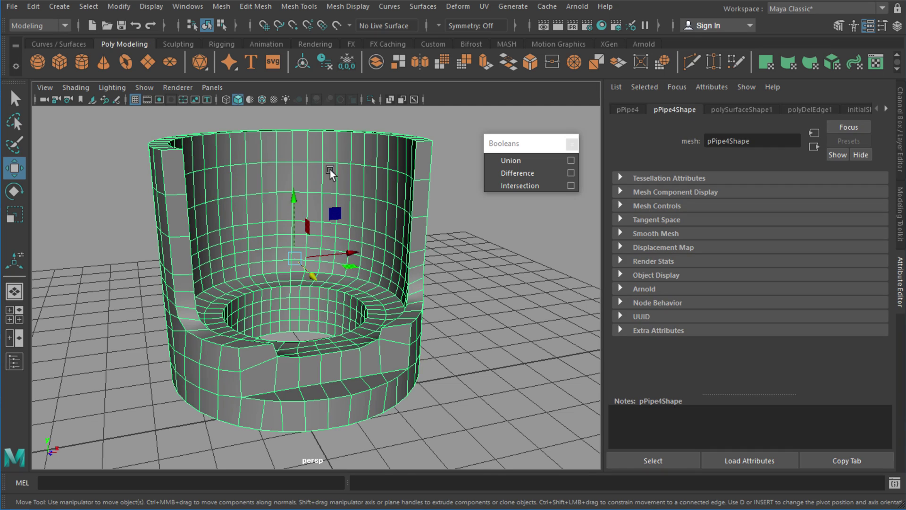
pyautogui.scroll(-3, 330, 179)
pyautogui.hotkey('ctrl', 'd')
pyautogui.moveTo(360, 272); pyautogui.dragTo(524, 243)
# Select the duplicated pipe's hard edges between 30 and 150 degrees with the custom Edge script.
pyautogui.keyDown('alt'); pyautogui.moveTo(524, 241); pyautogui.dragTo(368, 286, button='middle'); pyautogui.keyUp('alt')
pyautogui.keyDown('alt'); pyautogui.moveTo(309, 282); pyautogui.dragTo(418, 270, button='right'); pyautogui.keyUp('alt')
pyautogui.click(433, 44)
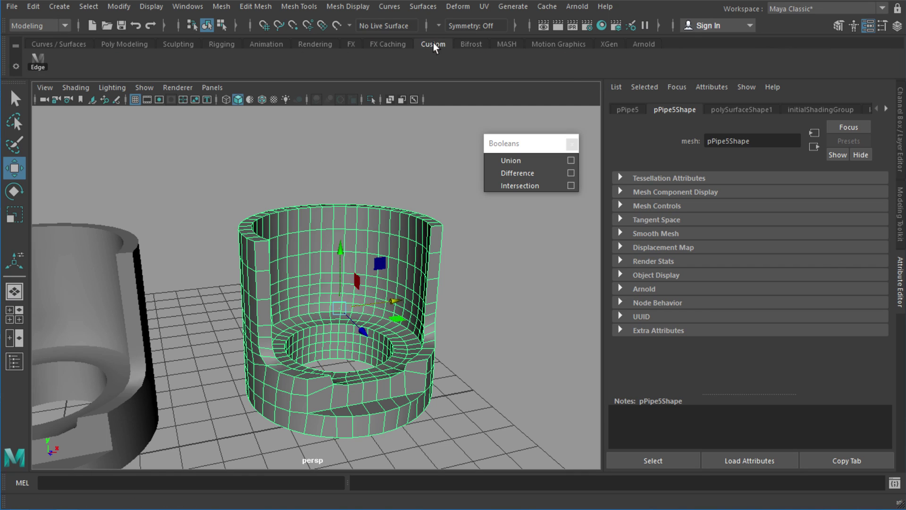
pyautogui.click(39, 62)
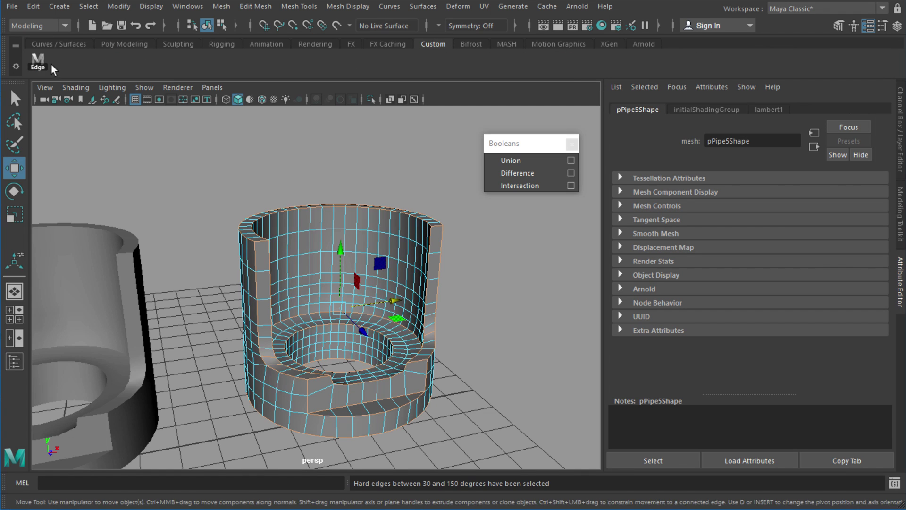
# Bevel the selected hard edges of the duplicated pipe with a fraction of 0.913.
pyautogui.click(135, 45)
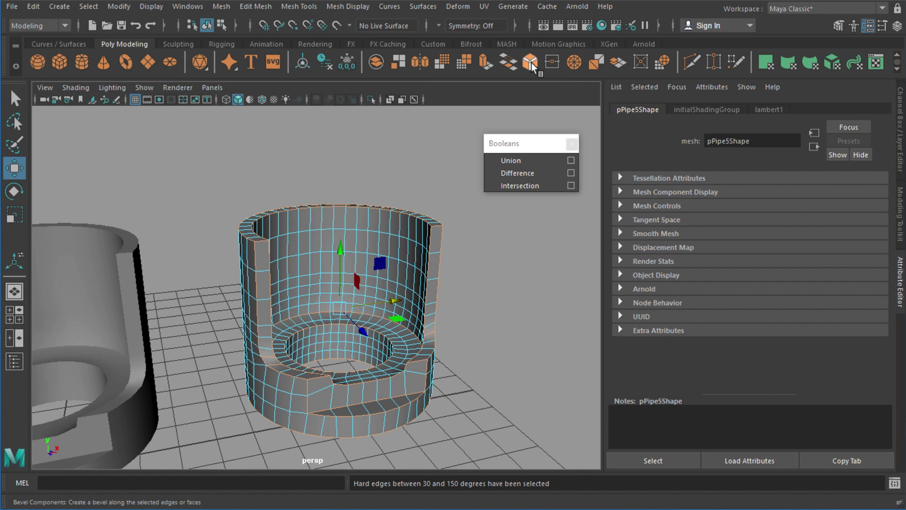
pyautogui.scroll(8, 255, 356)
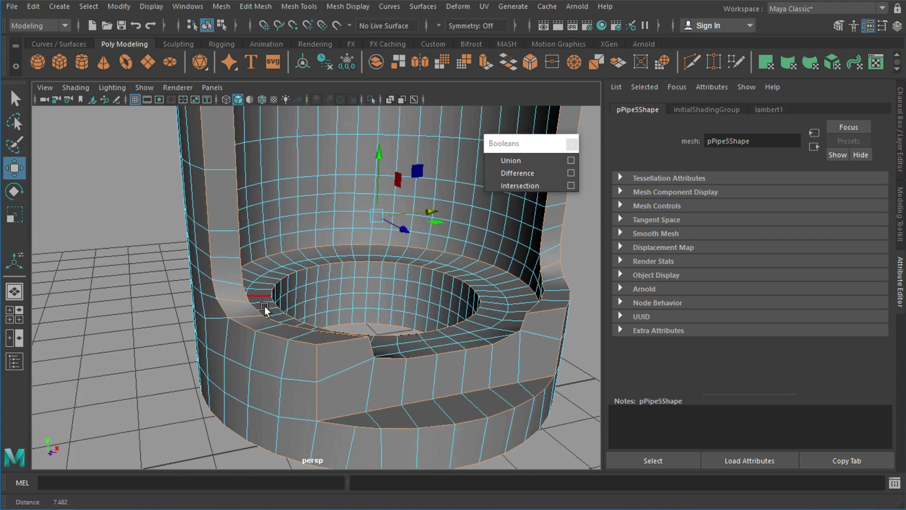
pyautogui.keyDown('alt'); pyautogui.moveTo(386, 296); pyautogui.dragTo(215, 329, button='middle'); pyautogui.keyUp('alt')
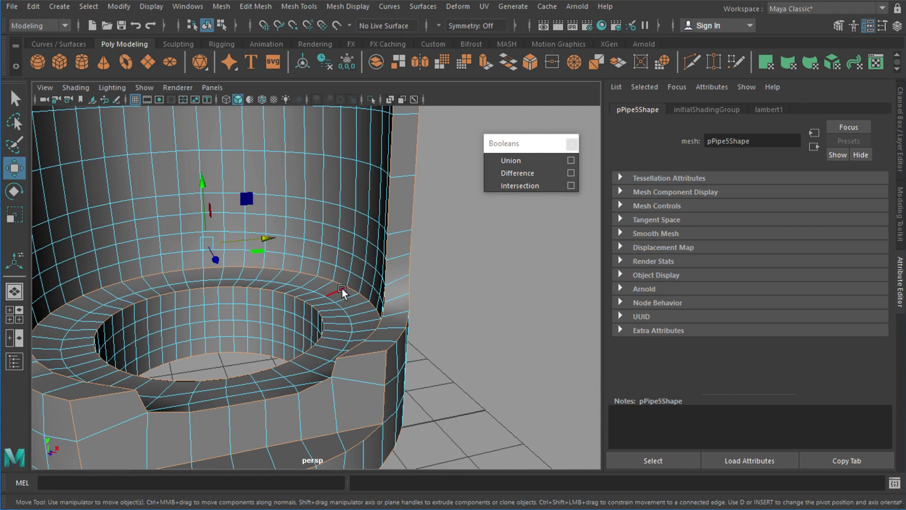
pyautogui.scroll(-2, 340, 283)
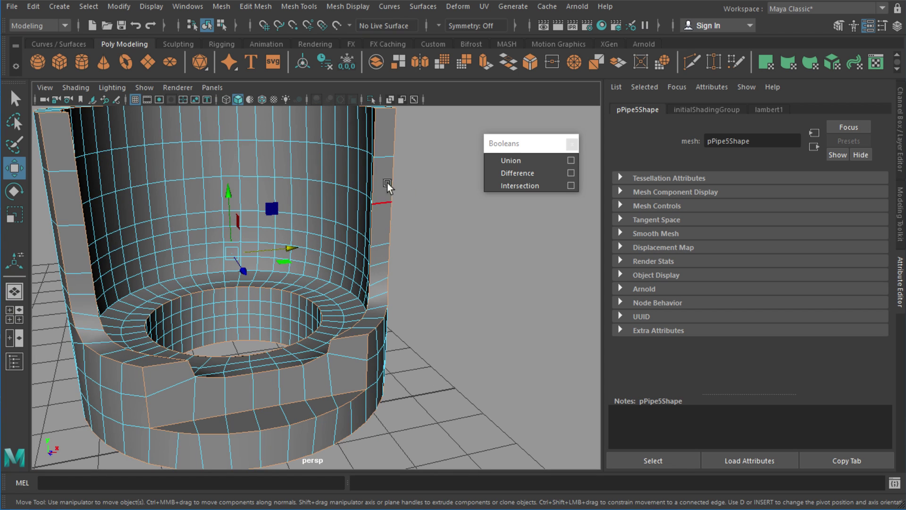
pyautogui.click(530, 62)
pyautogui.keyDown('alt'); pyautogui.moveTo(364, 263); pyautogui.dragTo(348, 277); pyautogui.keyUp('alt')
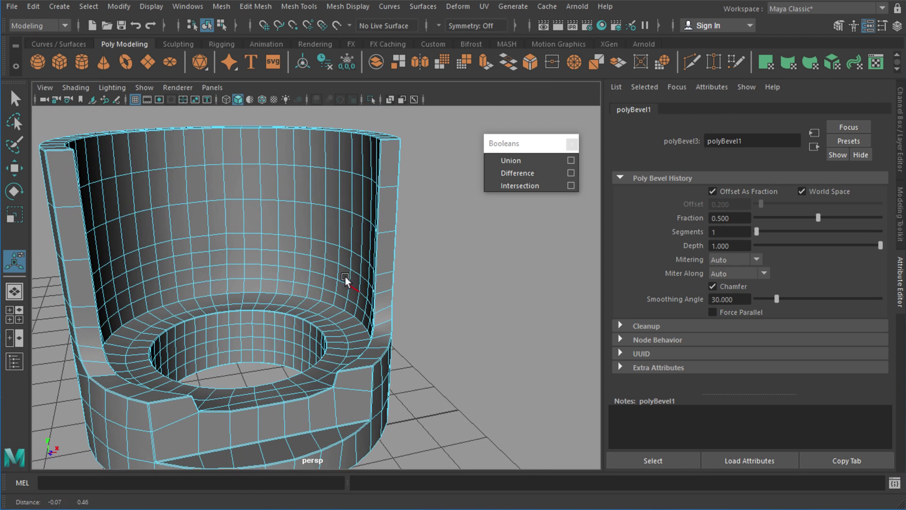
pyautogui.moveTo(827, 224); pyautogui.dragTo(869, 217)
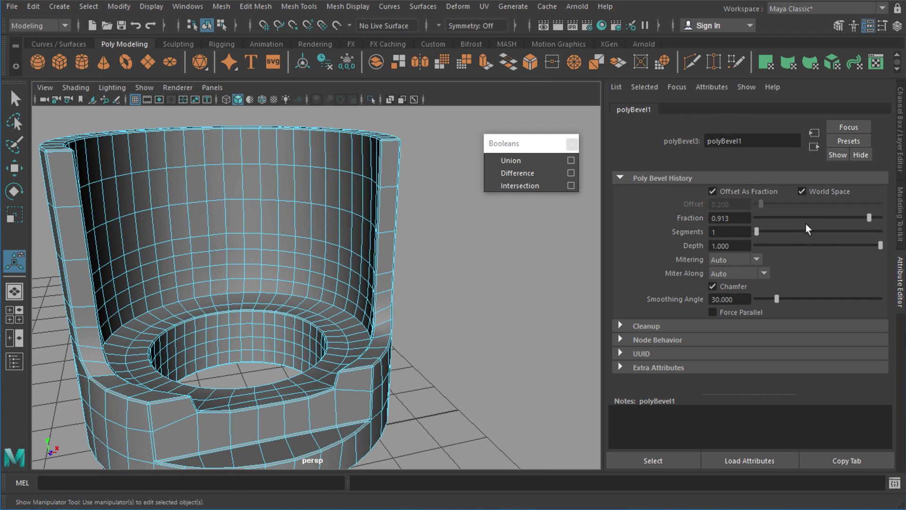
# Return the beveled pipe to object mode and display it with smooth mesh preview.
pyautogui.moveTo(327, 214); pyautogui.dragTo(351, 205, button='right')
pyautogui.press('3')
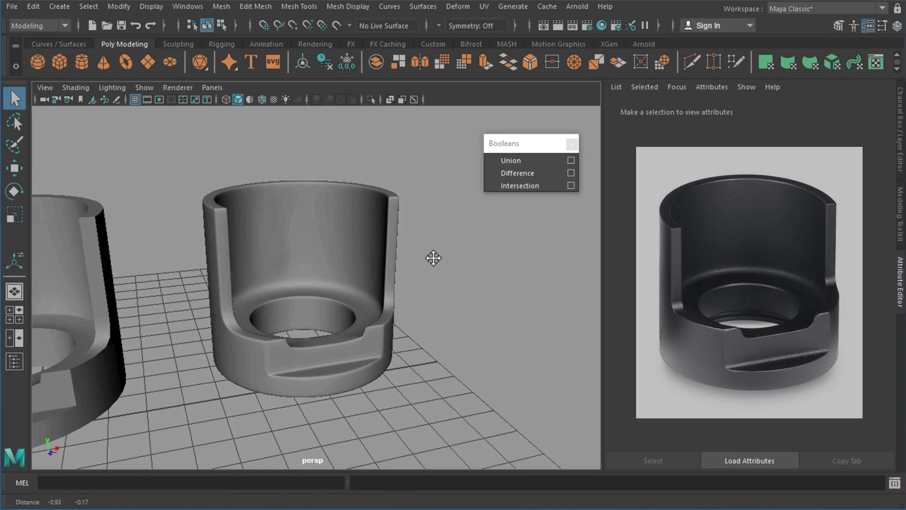
pyautogui.keyDown('alt'); pyautogui.moveTo(433, 258); pyautogui.dragTo(445, 260, button='middle'); pyautogui.keyUp('alt')
pyautogui.moveTo(445, 260)
pyautogui.keyDown('alt'); pyautogui.mouseDown()
pyautogui.moveTo(445, 253)
pyautogui.moveTo(479, 255)
pyautogui.moveTo(439, 259)
pyautogui.mouseUp(); pyautogui.keyUp('alt')
pyautogui.keyDown('alt'); pyautogui.moveTo(283, 242); pyautogui.dragTo(372, 237); pyautogui.keyUp('alt')
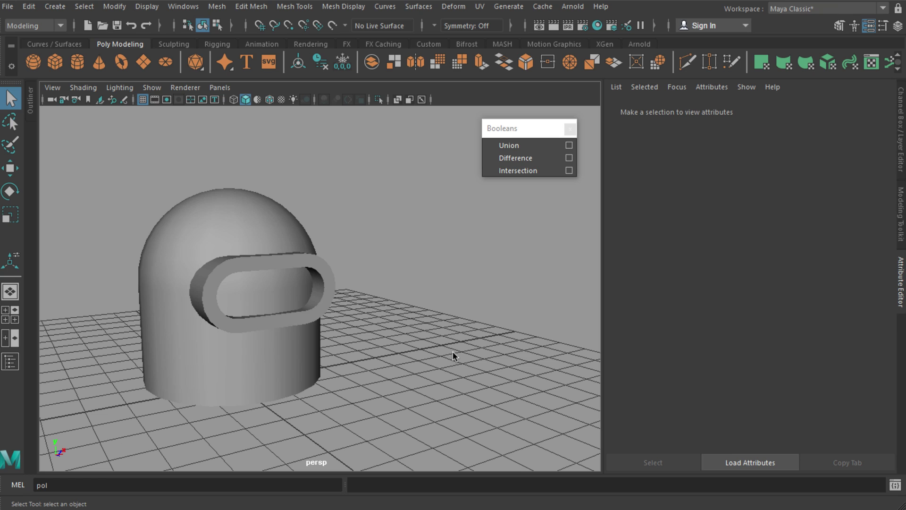
# Merge the domed body and the hollow rounded-slot ring into one mesh with a Boolean union.
pyautogui.click(270, 239)
pyautogui.keyDown('alt'); pyautogui.moveTo(270, 240); pyautogui.dragTo(327, 283); pyautogui.keyUp('alt')
pyautogui.press('w')
pyautogui.click(327, 283)
pyautogui.hotkey('ctrl', 'z')
pyautogui.hotkey('ctrl', 'z')
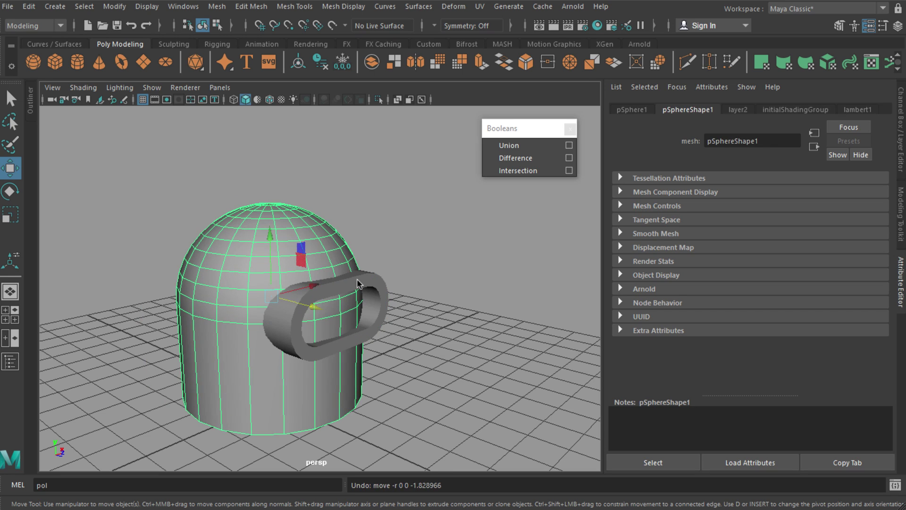
pyautogui.keyDown('shift'); pyautogui.click(357, 283); pyautogui.keyUp('shift')
pyautogui.click(509, 145)
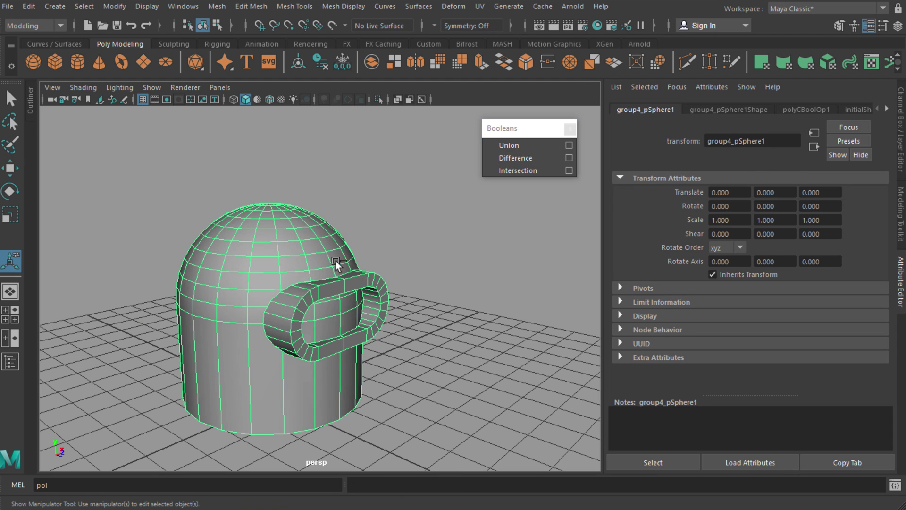
# Duplicate the merged dome, shift the copy to Translate X 7.596 and delete both meshes' construction history.
pyautogui.hotkey('ctrl', 'd')
pyautogui.press('w')
pyautogui.keyDown('alt'); pyautogui.moveTo(363, 291); pyautogui.dragTo(475, 266); pyautogui.keyUp('alt')
pyautogui.click(285, 258)
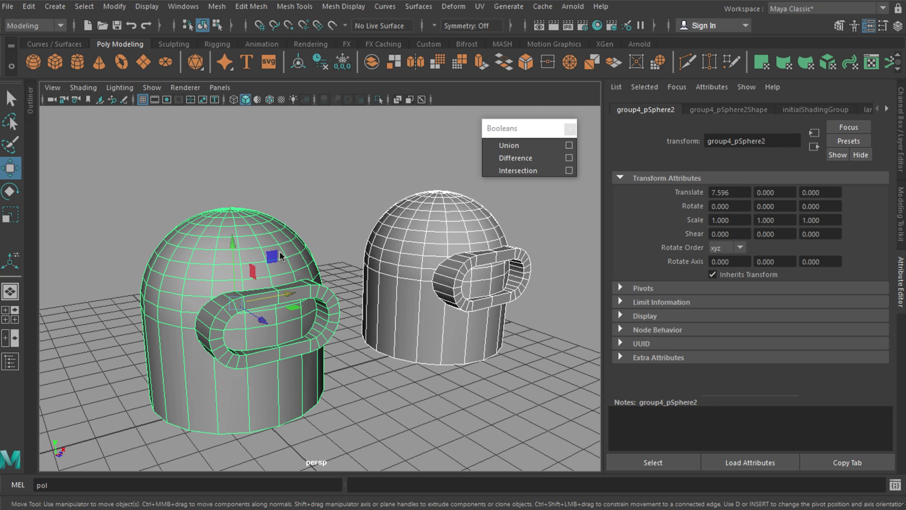
pyautogui.click(321, 62)
# Run polyRemesh on the original dome and set its Refine Threshold to 0.5.
pyautogui.click(312, 195)
pyautogui.click(264, 248)
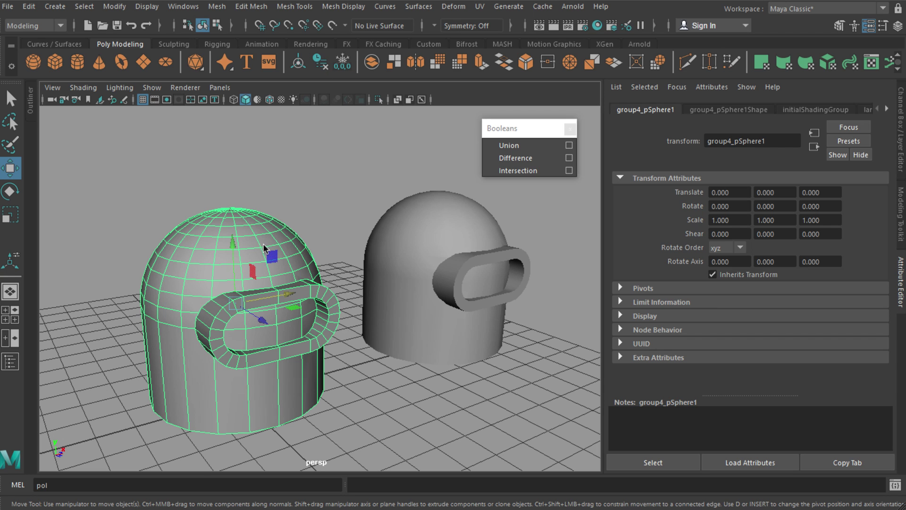
pyautogui.click(201, 486)
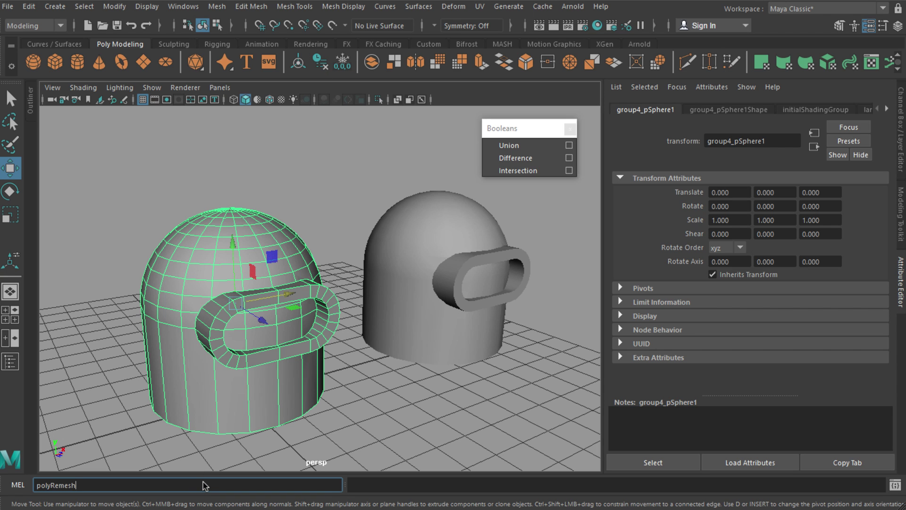
pyautogui.press('Return')
pyautogui.click(852, 113)
pyautogui.moveTo(735, 222); pyautogui.dragTo(663, 223)
pyautogui.write('0.5')
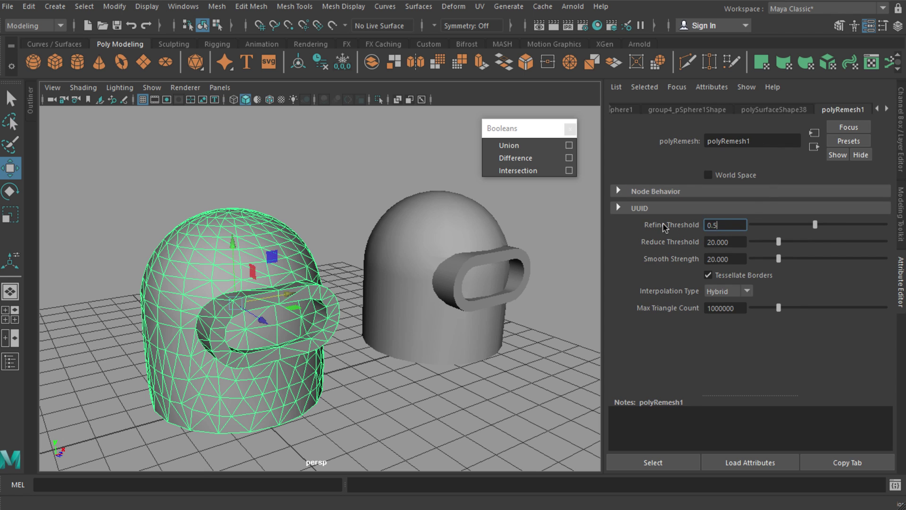
pyautogui.press('Return')
# Convert the remeshed original dome to quads with the polyRetopo command.
pyautogui.click(345, 227)
pyautogui.click(256, 257)
pyautogui.click(166, 481)
pyautogui.write('polyRetopo')
pyautogui.press('Return')
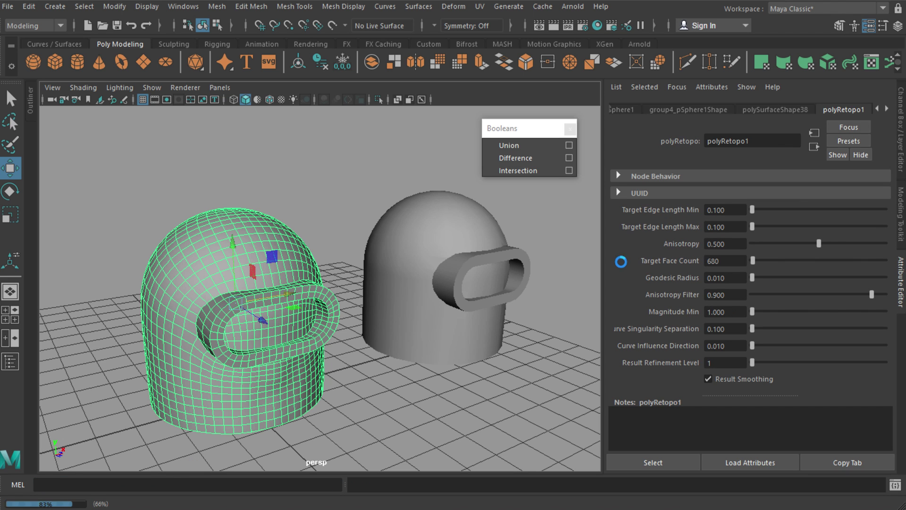
# Delete the retopologized dome's construction history and mirror its geometry.
pyautogui.keyDown('alt'); pyautogui.moveTo(362, 266); pyautogui.dragTo(276, 264); pyautogui.keyUp('alt')
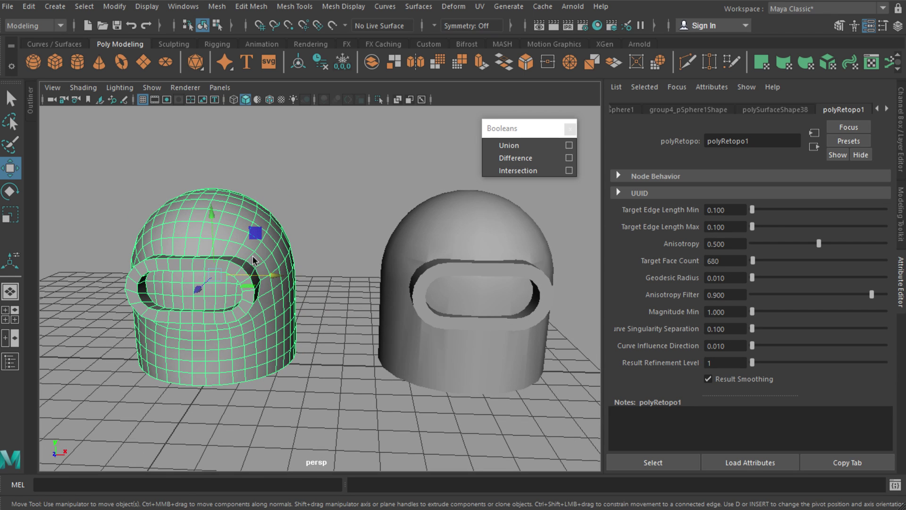
pyautogui.keyDown('alt'); pyautogui.moveTo(170, 234); pyautogui.dragTo(194, 234); pyautogui.keyUp('alt')
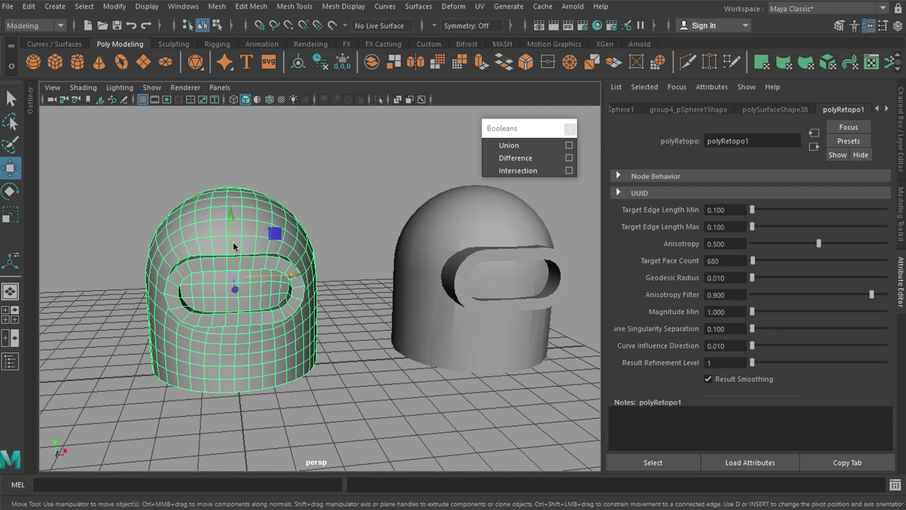
pyautogui.keyDown('alt'); pyautogui.moveTo(280, 248); pyautogui.dragTo(321, 327); pyautogui.keyUp('alt')
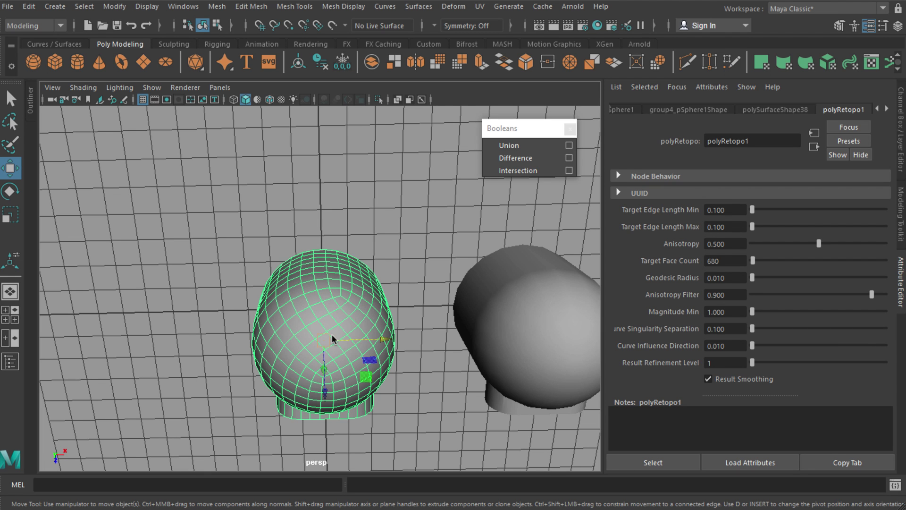
pyautogui.keyDown('alt'); pyautogui.moveTo(332, 334); pyautogui.dragTo(338, 280); pyautogui.keyUp('alt')
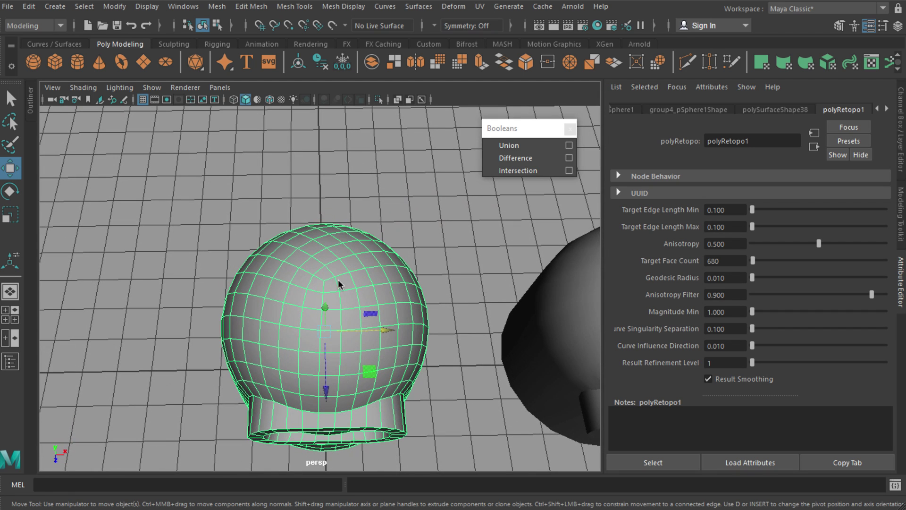
pyautogui.click(321, 63)
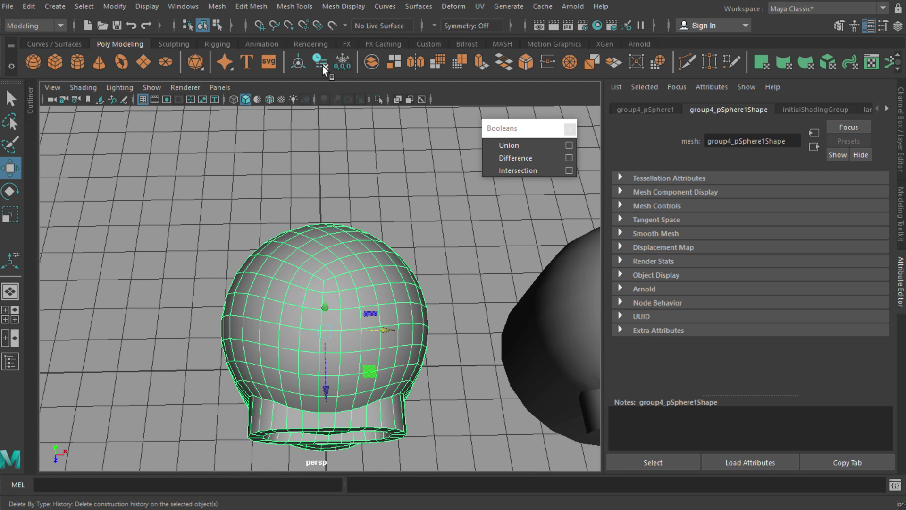
pyautogui.click(417, 60)
pyautogui.keyDown('alt'); pyautogui.moveTo(330, 283); pyautogui.dragTo(329, 269); pyautogui.keyUp('alt')
pyautogui.keyDown('alt'); pyautogui.moveTo(349, 419); pyautogui.dragTo(461, 257); pyautogui.keyUp('alt')
# Harden the vertical edge loop running through the middle of the duplicated dome and its slot recess, and return to object mode.
pyautogui.click(571, 270)
pyautogui.scroll(-10, 564, 276)
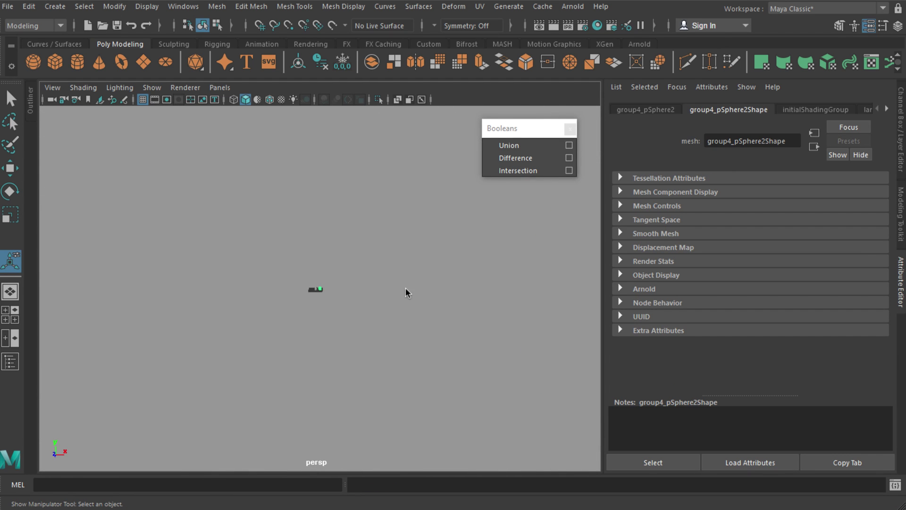
pyautogui.press('a')
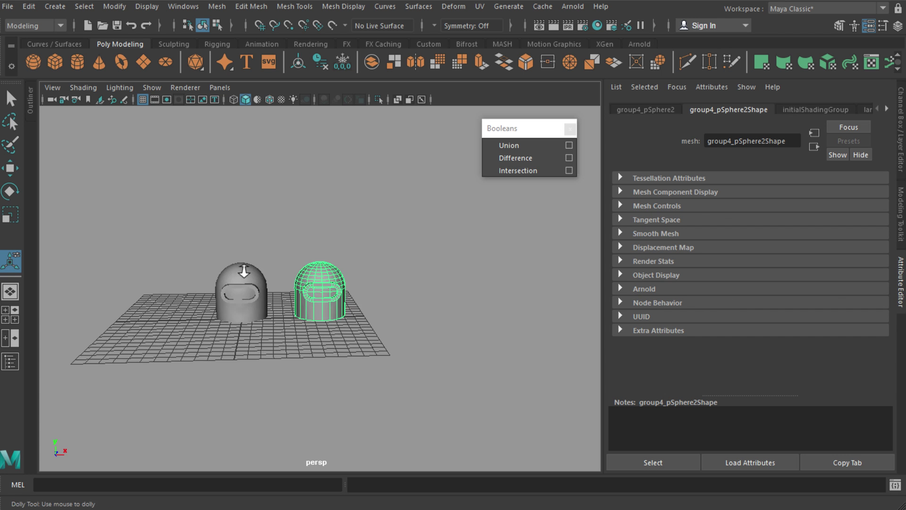
pyautogui.press('f')
pyautogui.keyDown('alt'); pyautogui.moveTo(371, 267); pyautogui.dragTo(388, 295); pyautogui.keyUp('alt')
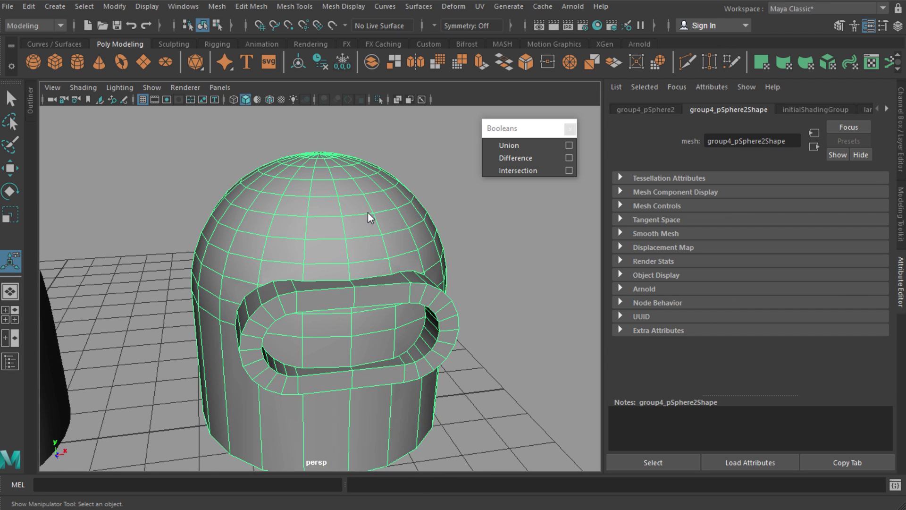
pyautogui.moveTo(368, 215); pyautogui.dragTo(374, 176, button='right')
pyautogui.doubleClick(340, 206)
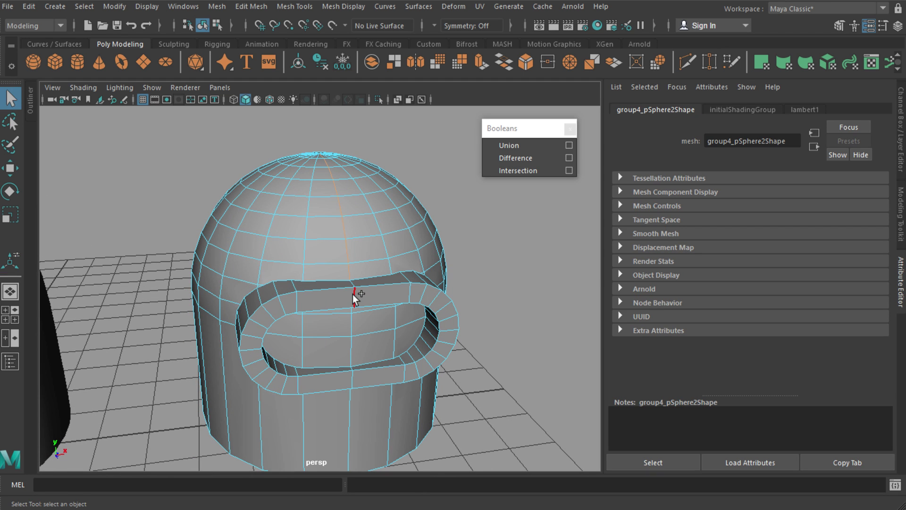
pyautogui.keyDown('shift'); pyautogui.doubleClick(352, 330); pyautogui.keyUp('shift')
pyautogui.moveTo(283, 245)
pyautogui.keyDown('alt'); pyautogui.mouseDown()
pyautogui.moveTo(302, 221)
pyautogui.moveTo(286, 227)
pyautogui.mouseUp(); pyautogui.keyUp('alt')
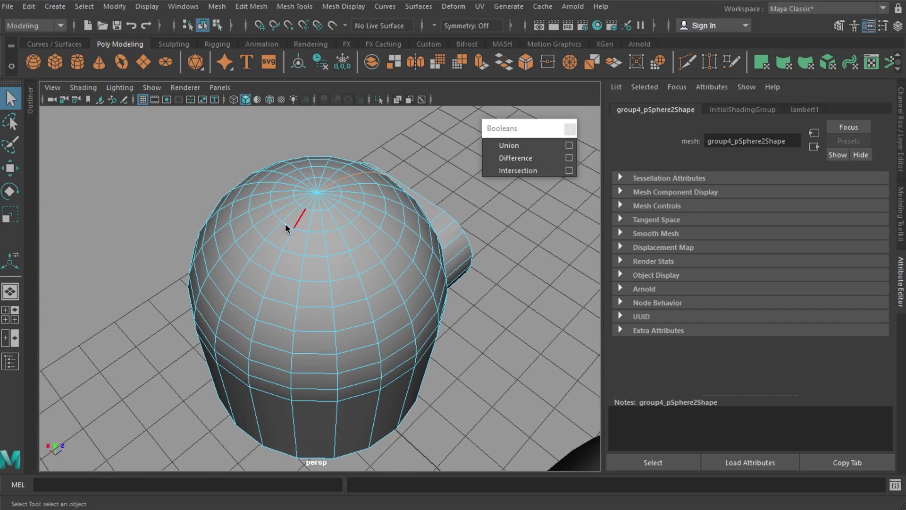
pyautogui.keyDown('alt'); pyautogui.moveTo(261, 341); pyautogui.dragTo(245, 317); pyautogui.keyUp('alt')
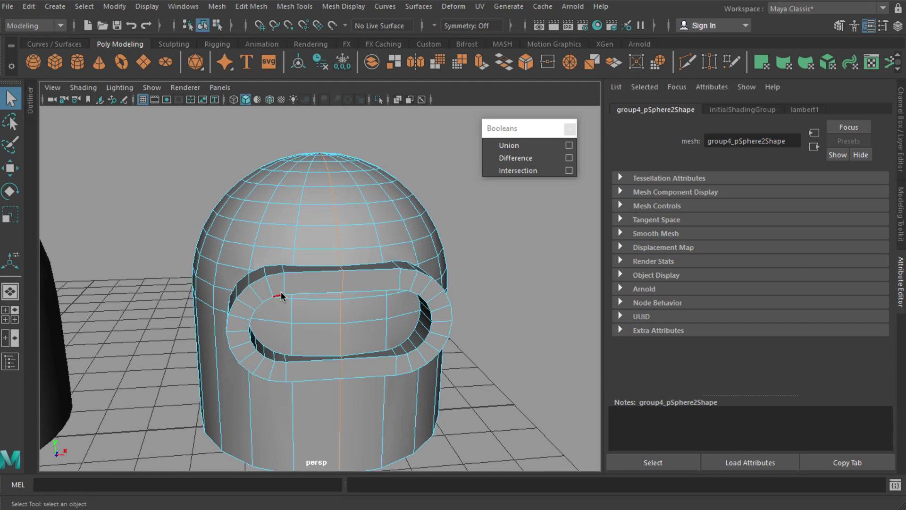
pyautogui.click(358, 6)
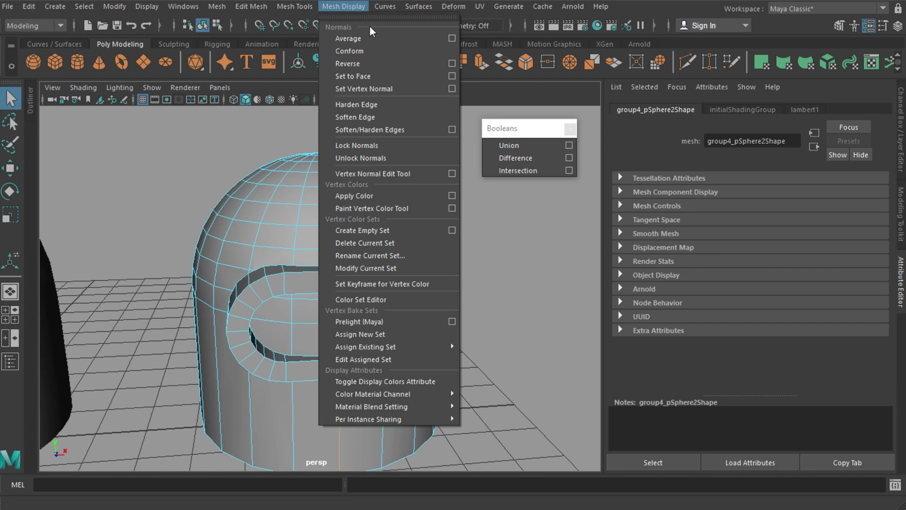
pyautogui.click(395, 104)
pyautogui.moveTo(357, 184); pyautogui.dragTo(411, 161, button='right')
pyautogui.click(417, 147)
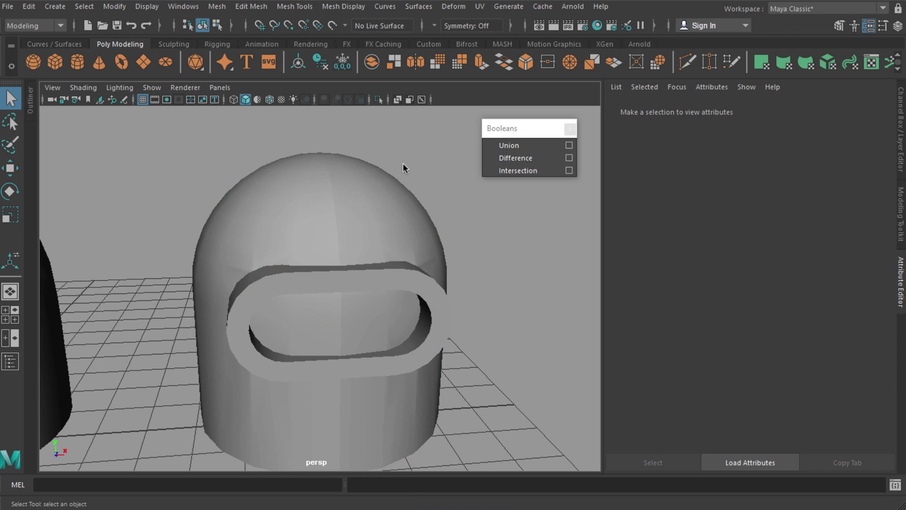
# Run polyRemesh on the duplicated dome with the hardened centre edges.
pyautogui.keyDown('alt'); pyautogui.moveTo(403, 164); pyautogui.dragTo(313, 203); pyautogui.keyUp('alt')
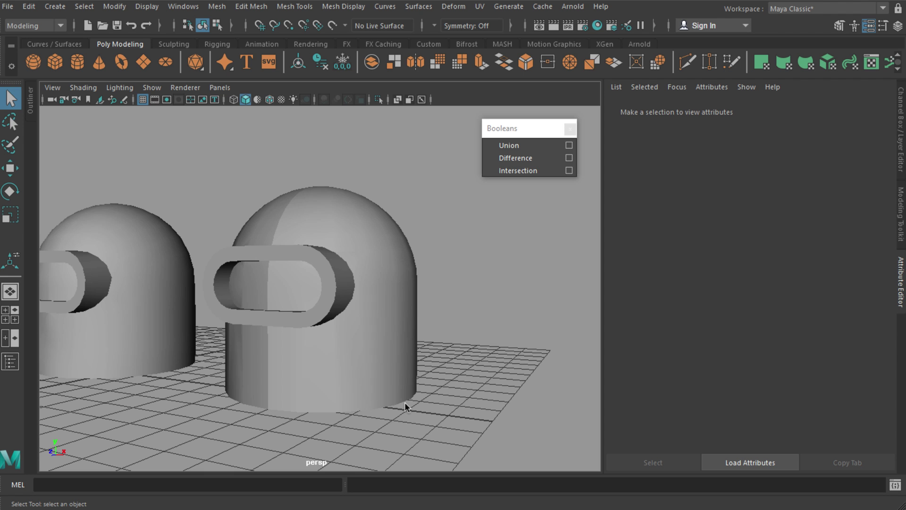
pyautogui.keyDown('alt'); pyautogui.moveTo(304, 195); pyautogui.dragTo(308, 253); pyautogui.keyUp('alt')
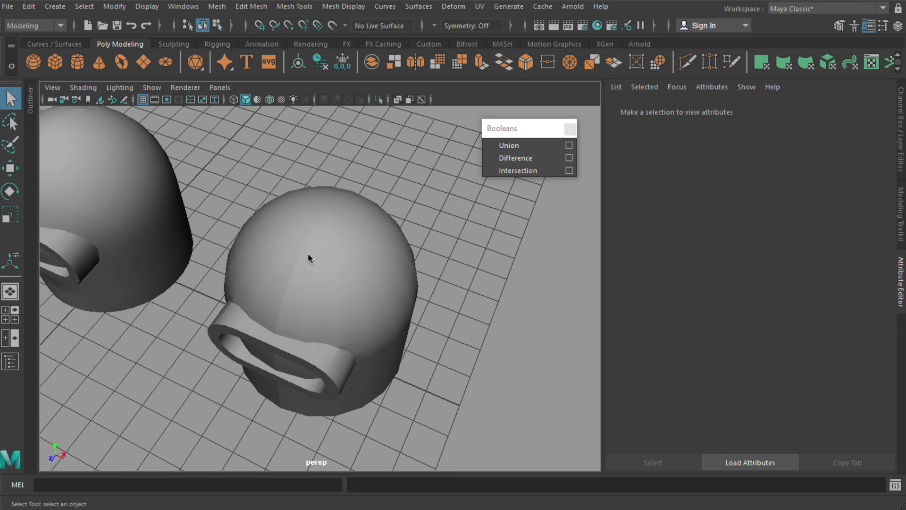
pyautogui.keyDown('alt'); pyautogui.moveTo(289, 314); pyautogui.dragTo(297, 290); pyautogui.keyUp('alt')
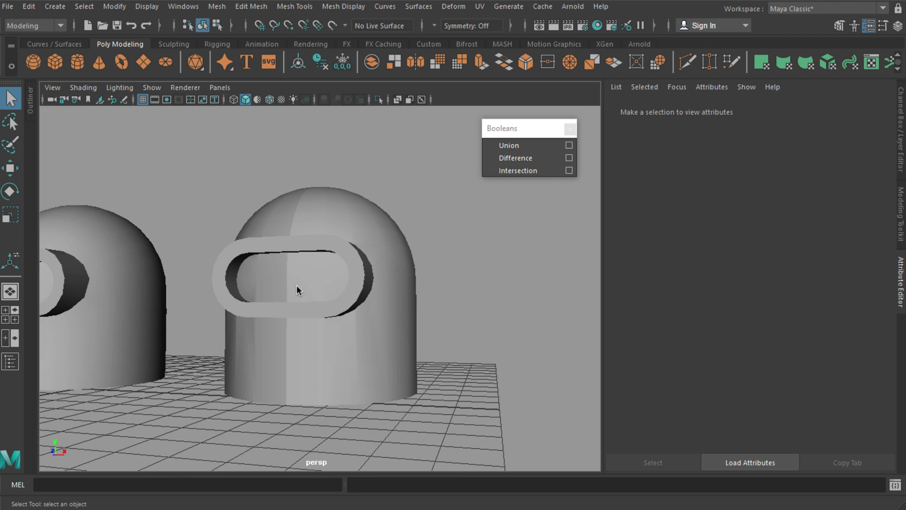
pyautogui.click(305, 320)
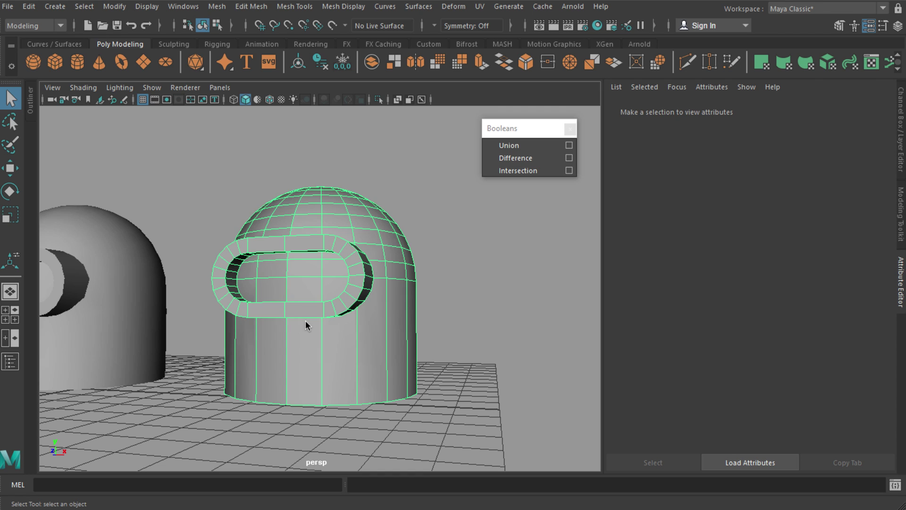
pyautogui.click(221, 483)
pyautogui.write('polyreme')
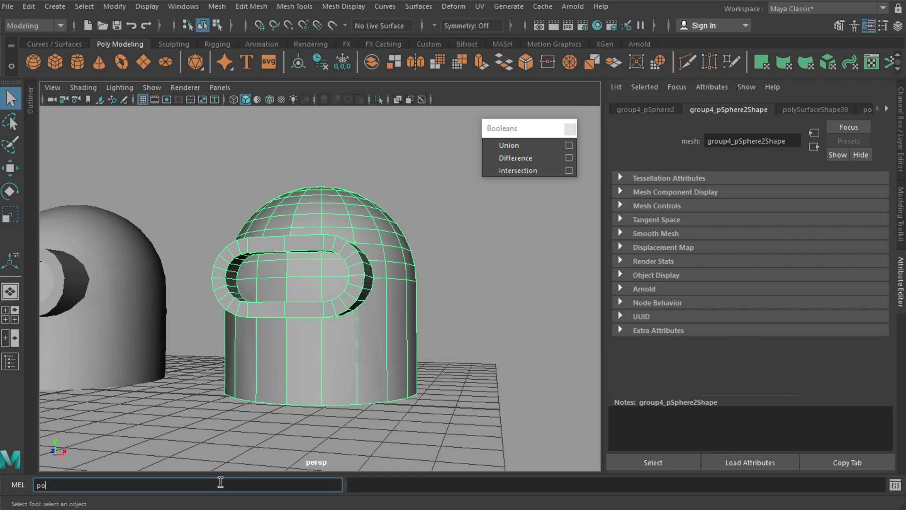
pyautogui.press('BackSpace')
pyautogui.press('BackSpace')
pyautogui.press('BackSpace')
pyautogui.press('BackSpace')
pyautogui.write('Remesh')
pyautogui.press('Return')
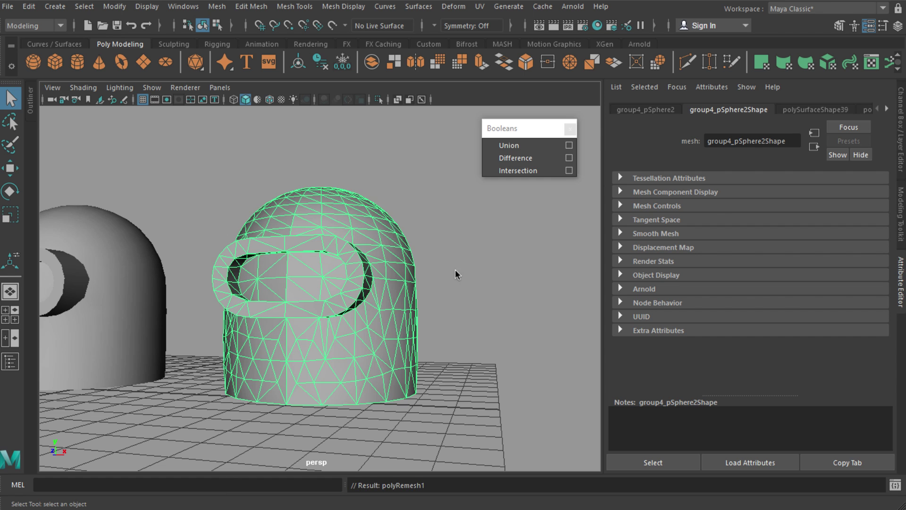
# Set the Refine Threshold of the duplicated dome's remesh to 0.5.
pyautogui.click(455, 269)
pyautogui.click(400, 257)
pyautogui.click(865, 109)
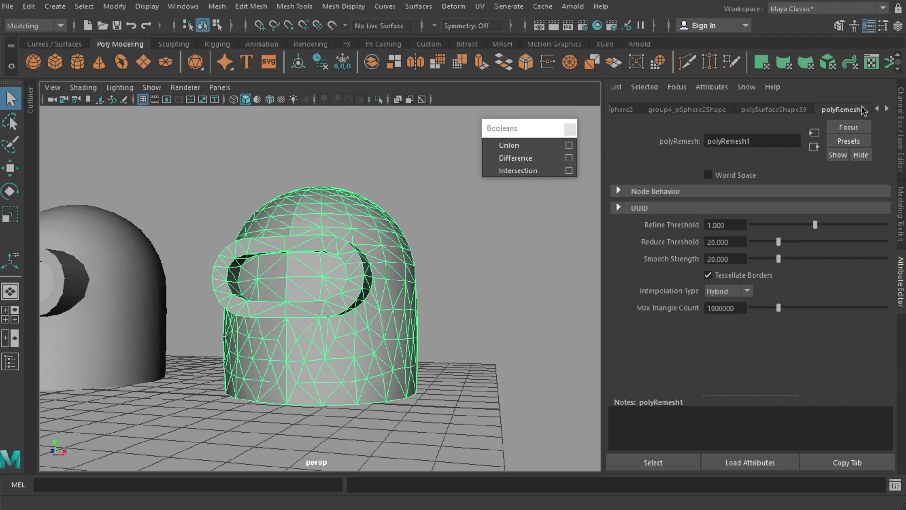
pyautogui.doubleClick(722, 224)
pyautogui.write('0.5')
pyautogui.press('Return')
pyautogui.click(417, 241)
pyautogui.click(255, 375)
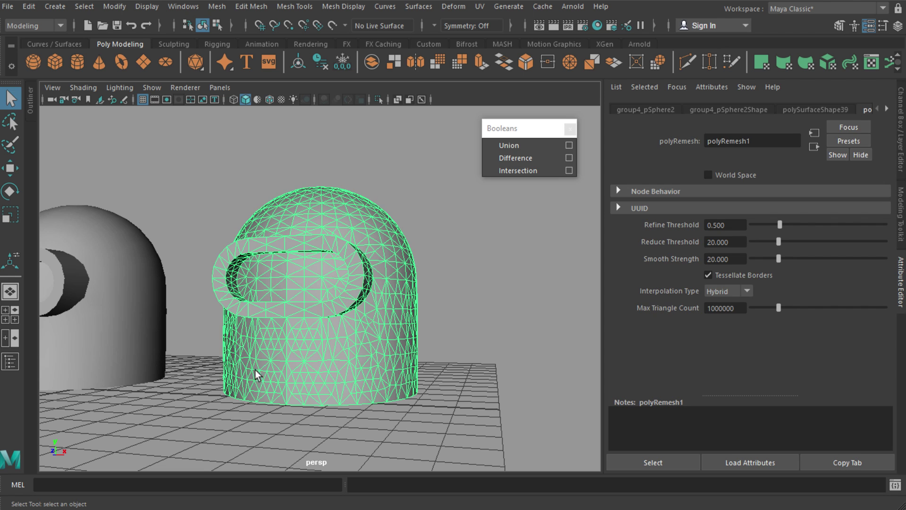
# Run the polyRetopo command on the remeshed duplicate dome.
pyautogui.click(189, 486)
pyautogui.write('polyRetopo')
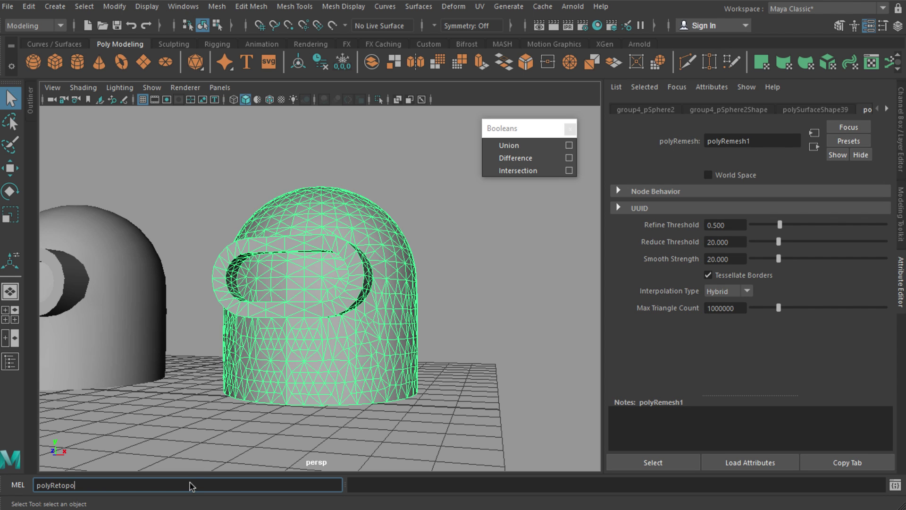
pyautogui.press('Return')
pyautogui.click(452, 271)
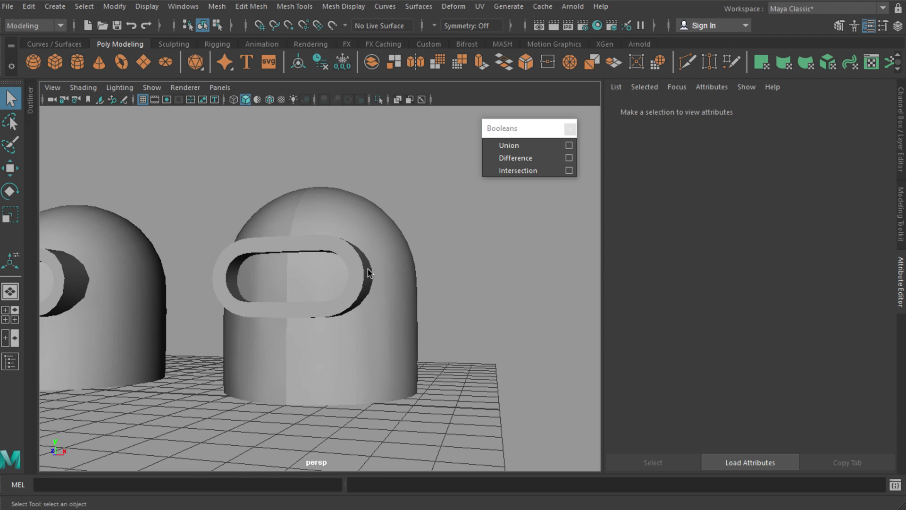
# Set the Target Face Count of the duplicated dome's retopology to 680.
pyautogui.click(368, 269)
pyautogui.click(868, 110)
pyautogui.moveTo(746, 260); pyautogui.dragTo(705, 260)
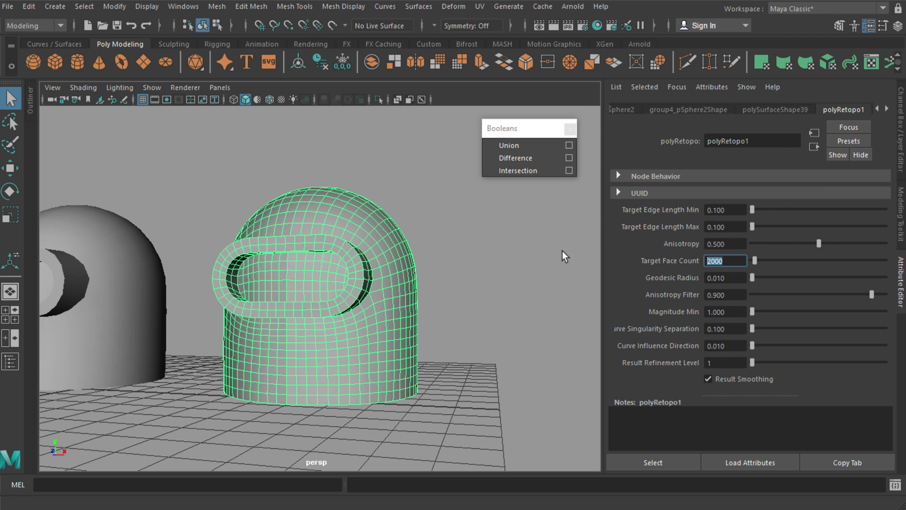
pyautogui.write('680')
pyautogui.press('Return')
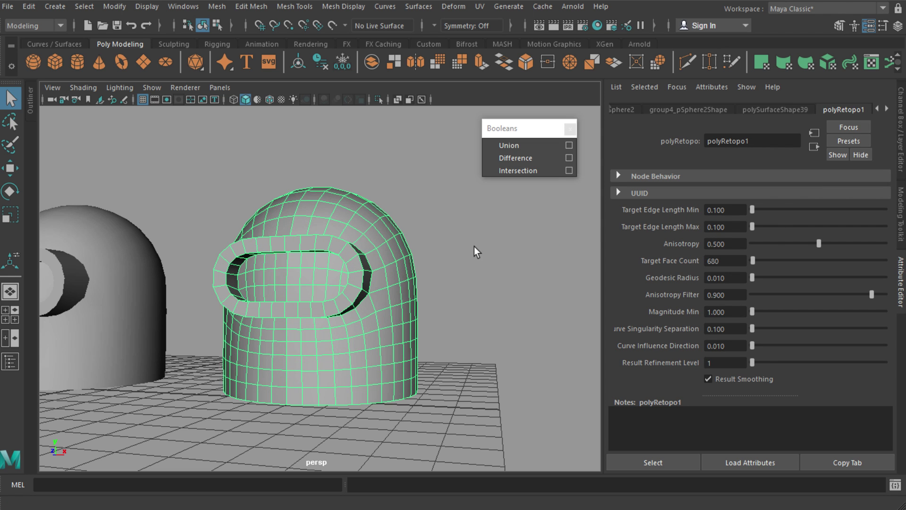
# Select both retopologized domes and compare their edge flow from the front and from above.
pyautogui.click(474, 246)
pyautogui.keyDown('alt'); pyautogui.moveTo(404, 265); pyautogui.dragTo(381, 273); pyautogui.keyUp('alt')
pyautogui.click(381, 273)
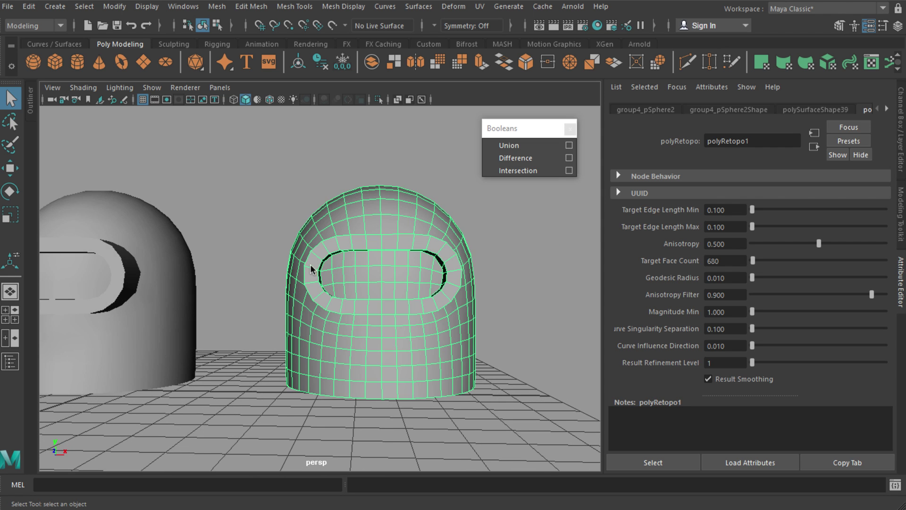
pyautogui.scroll(-3, 302, 264)
pyautogui.keyDown('alt'); pyautogui.moveTo(264, 257); pyautogui.dragTo(243, 258); pyautogui.keyUp('alt')
pyautogui.keyDown('shift'); pyautogui.click(160, 261); pyautogui.keyUp('shift')
pyautogui.keyDown('alt'); pyautogui.moveTo(160, 261); pyautogui.dragTo(364, 298); pyautogui.keyUp('alt')
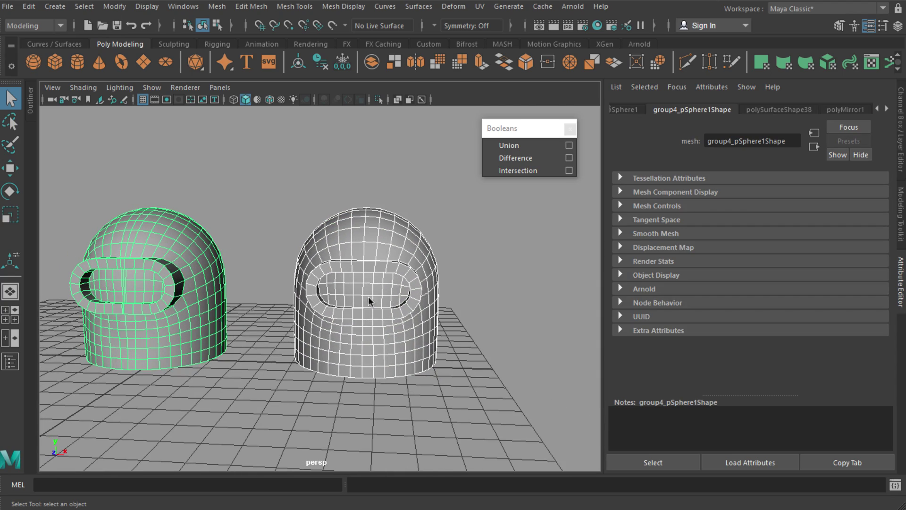
pyautogui.keyDown('alt'); pyautogui.moveTo(366, 220); pyautogui.dragTo(354, 287); pyautogui.keyUp('alt')
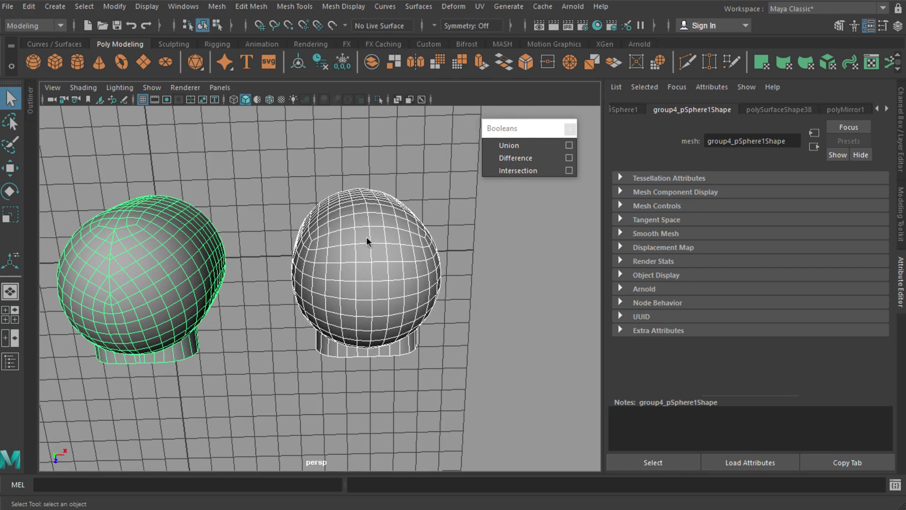
pyautogui.keyDown('alt'); pyautogui.moveTo(414, 236); pyautogui.dragTo(552, 282); pyautogui.keyUp('alt')
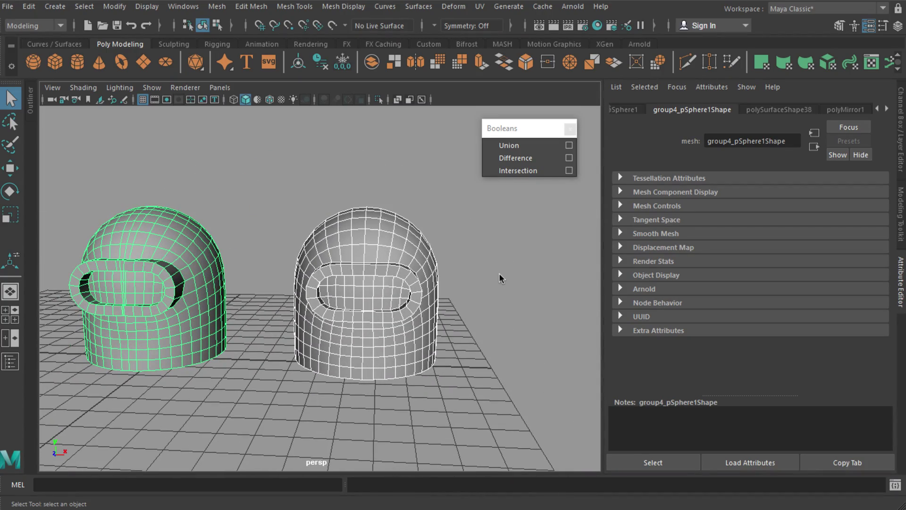
pyautogui.keyDown('alt'); pyautogui.moveTo(315, 277); pyautogui.dragTo(336, 276); pyautogui.keyUp('alt')
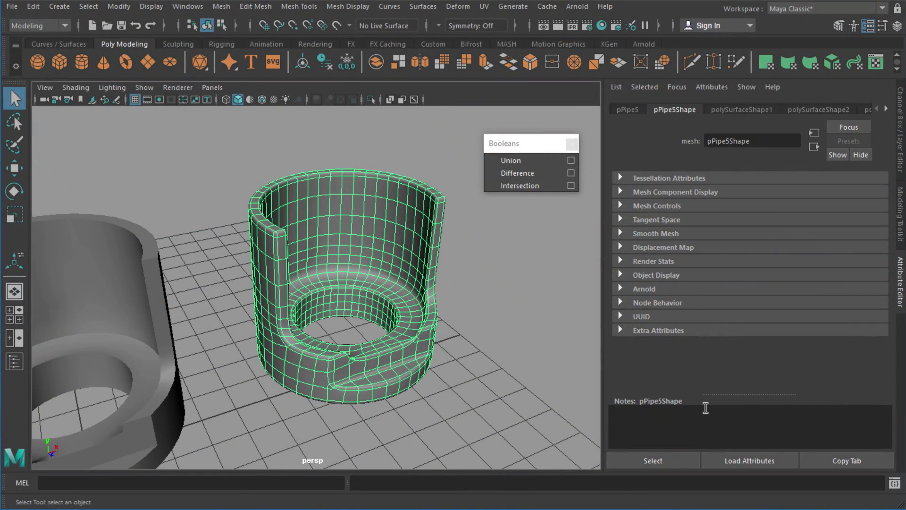
# Write the MEL command polyRemesh; in the Script Editor and select it.
pyautogui.click(894, 482)
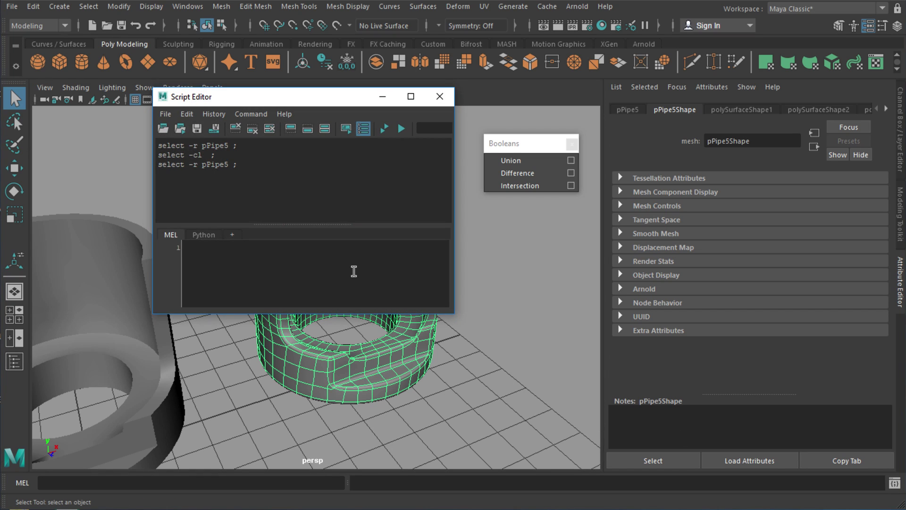
pyautogui.write('polyRemesh;')
pyautogui.moveTo(275, 256); pyautogui.dragTo(162, 238)
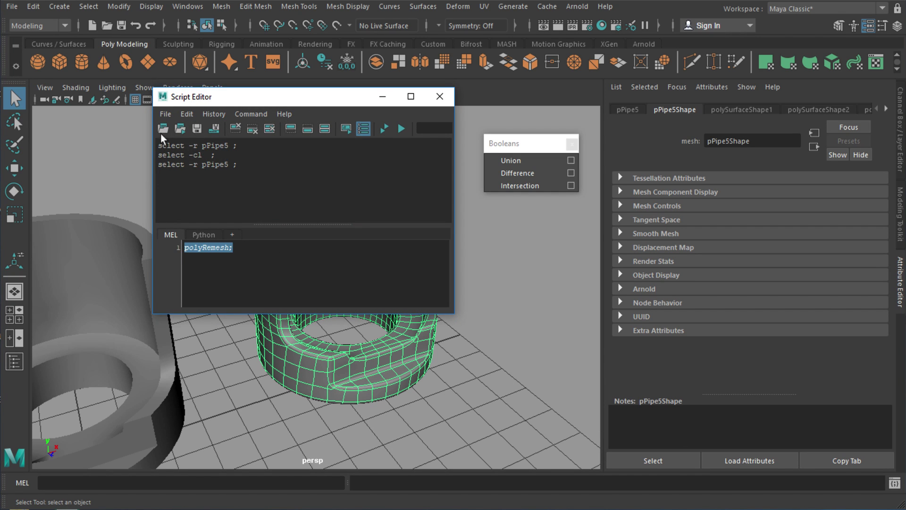
# Save the selected polyRemesh script to the Custom shelf under the name remesh.
pyautogui.click(443, 44)
pyautogui.click(165, 113)
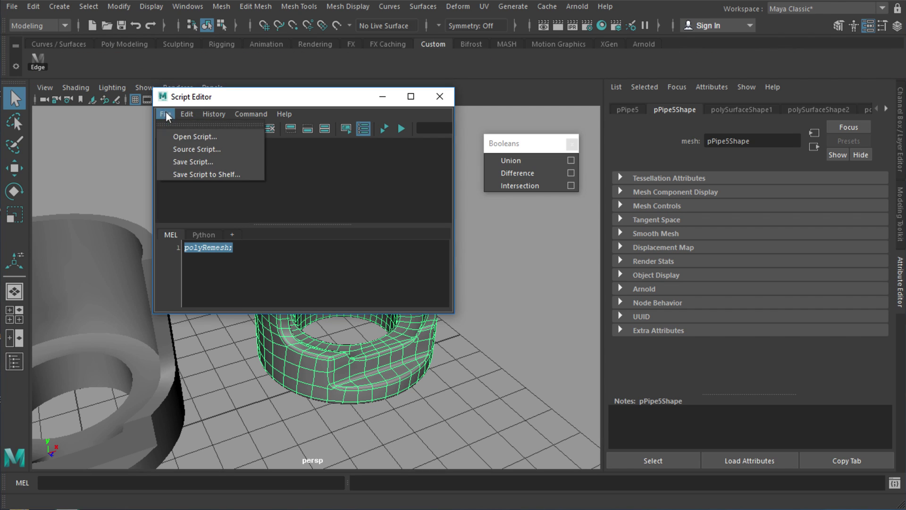
pyautogui.click(193, 174)
pyautogui.write('remesh')
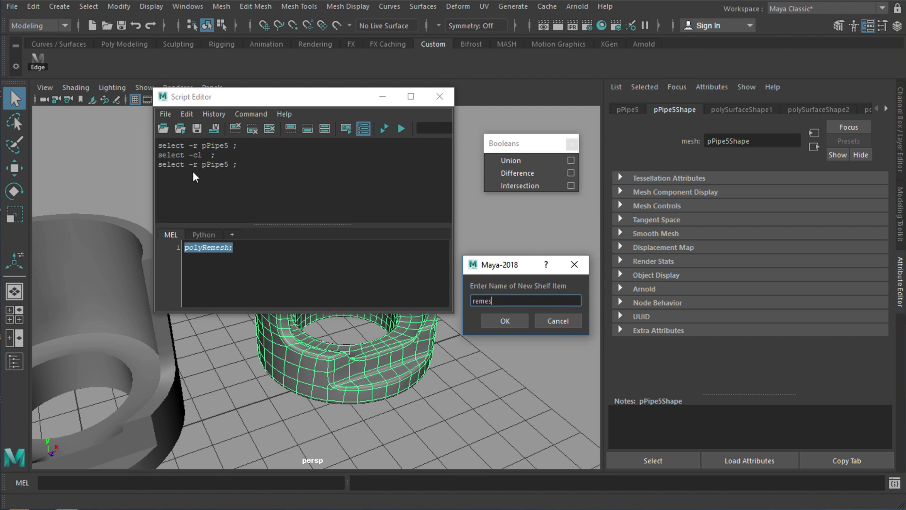